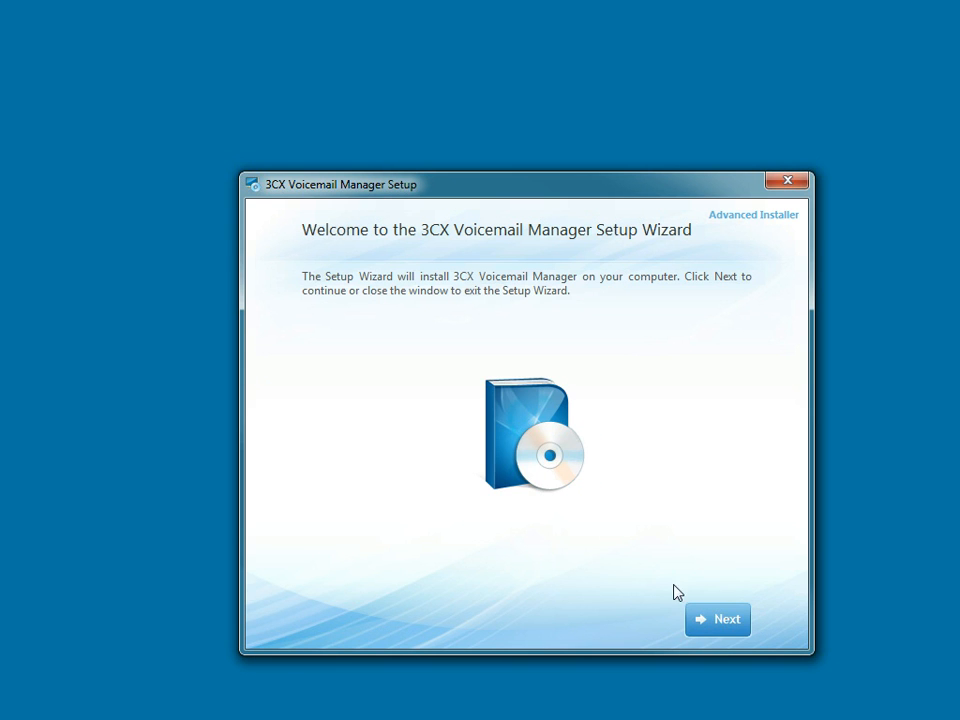
- Install 3CX Voicemail Manager with the Install Now option and run the program
{"action": "left_click", "coordinate": [727, 622]}
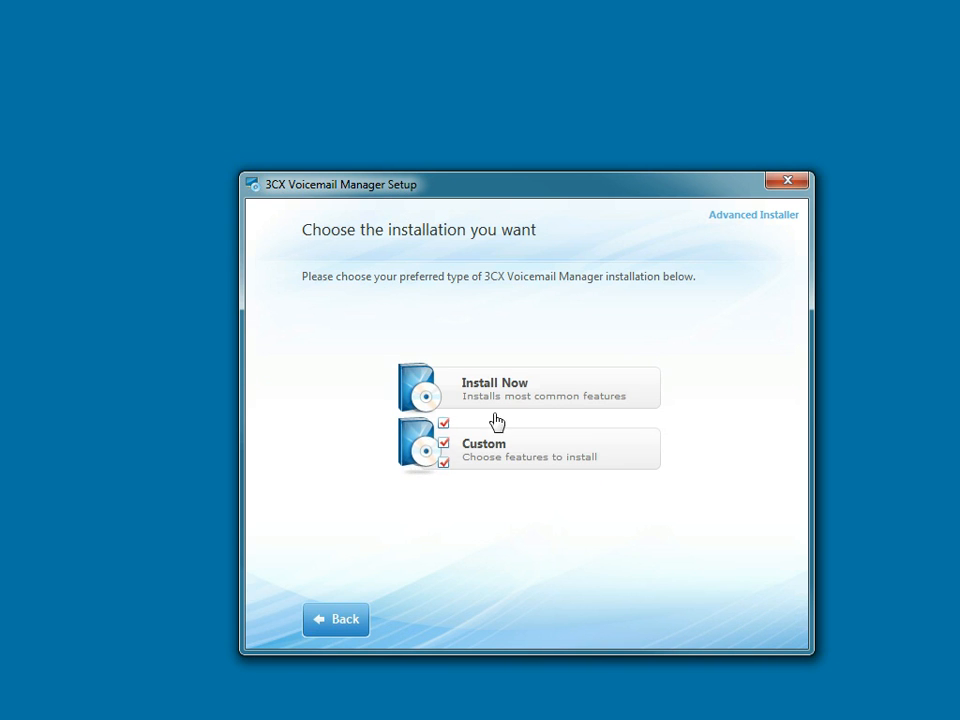
{"action": "left_click", "coordinate": [468, 397]}
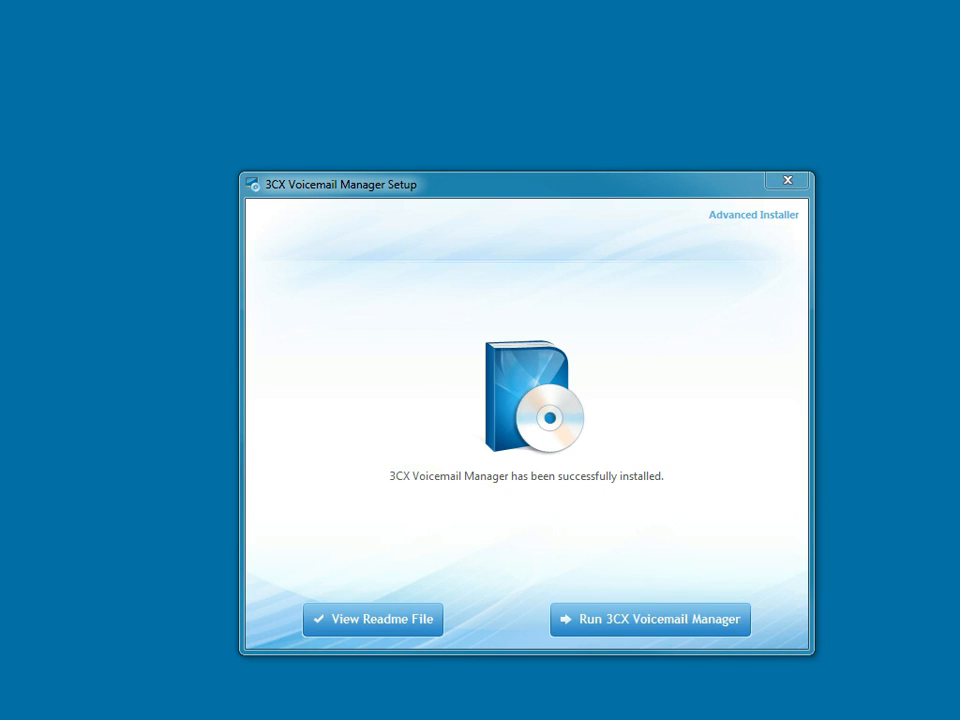
{"action": "left_click", "coordinate": [611, 630]}
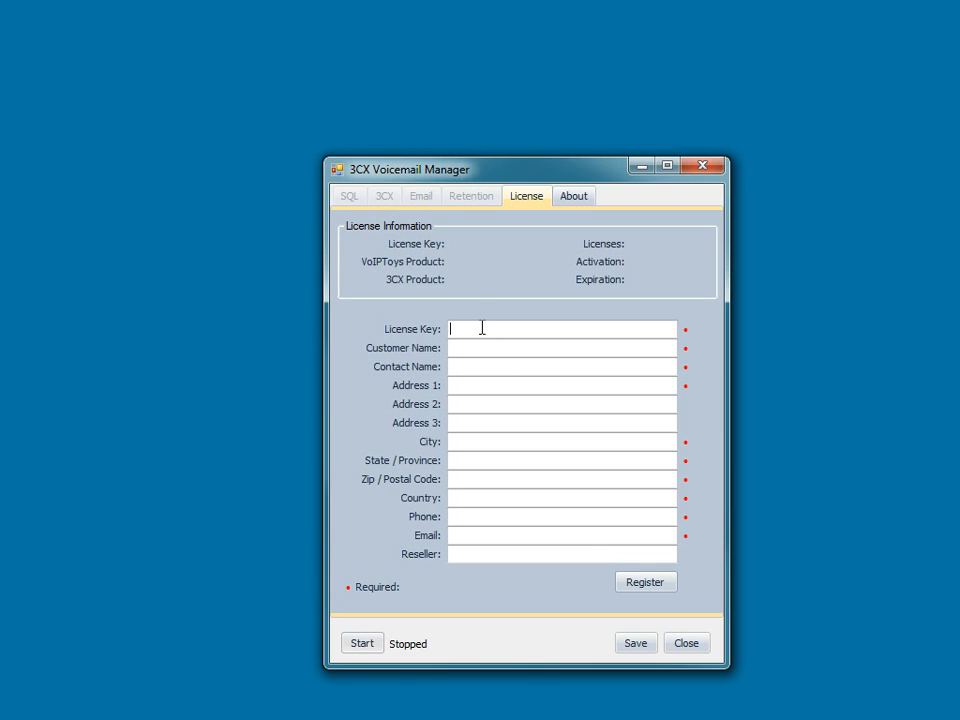
- Enter the license key, the customer name InfoSys Consulting, Inc. and the contact's full name in the registration form
{"action": "left_click", "coordinate": [482, 328]}
{"action": "key", "text": "ctrl+v"}
{"action": "left_click", "coordinate": [473, 346]}
{"action": "type", "text": "Info"}
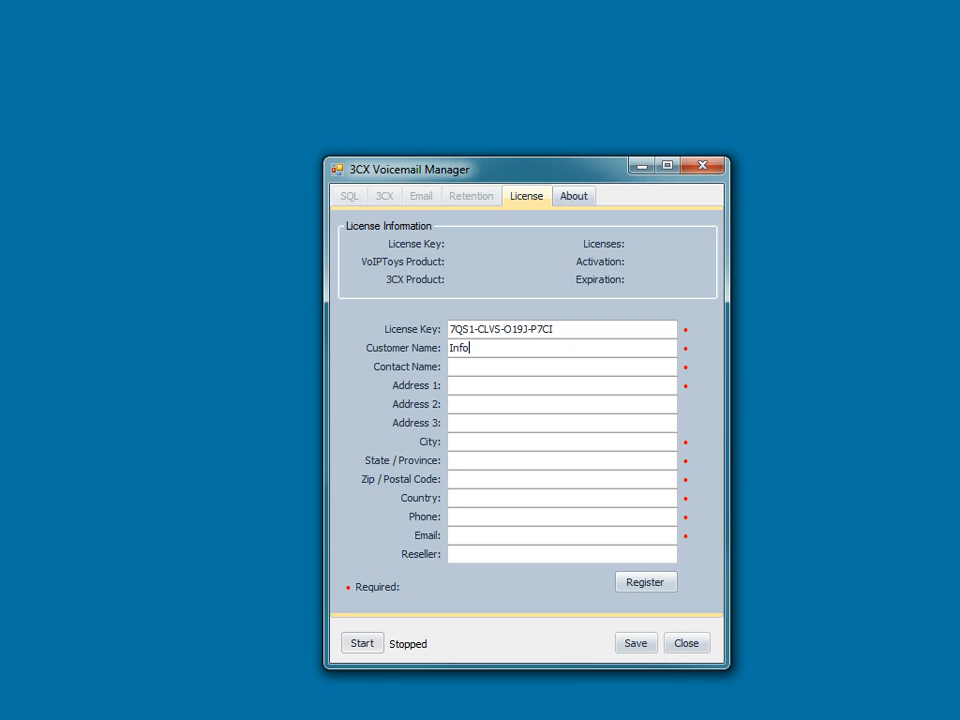
{"action": "type", "text": "Sys Consulting, Inc."}
{"action": "key", "text": "Tab"}
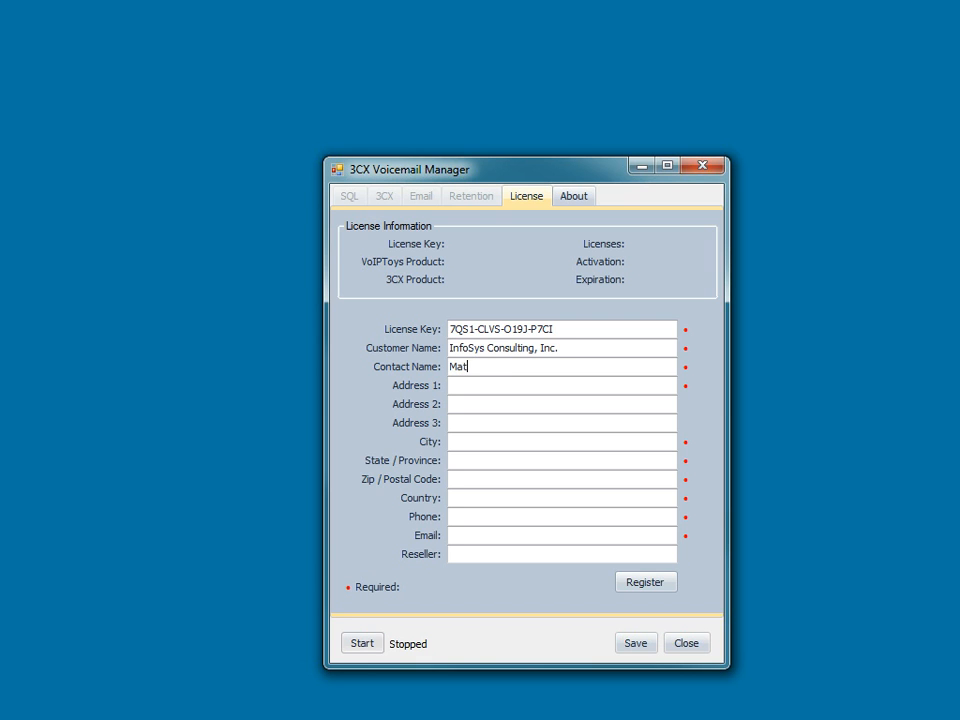
- Fill in the registration form's street address, city, state and postal code, with USA as the country
{"action": "key", "text": "Tab"}
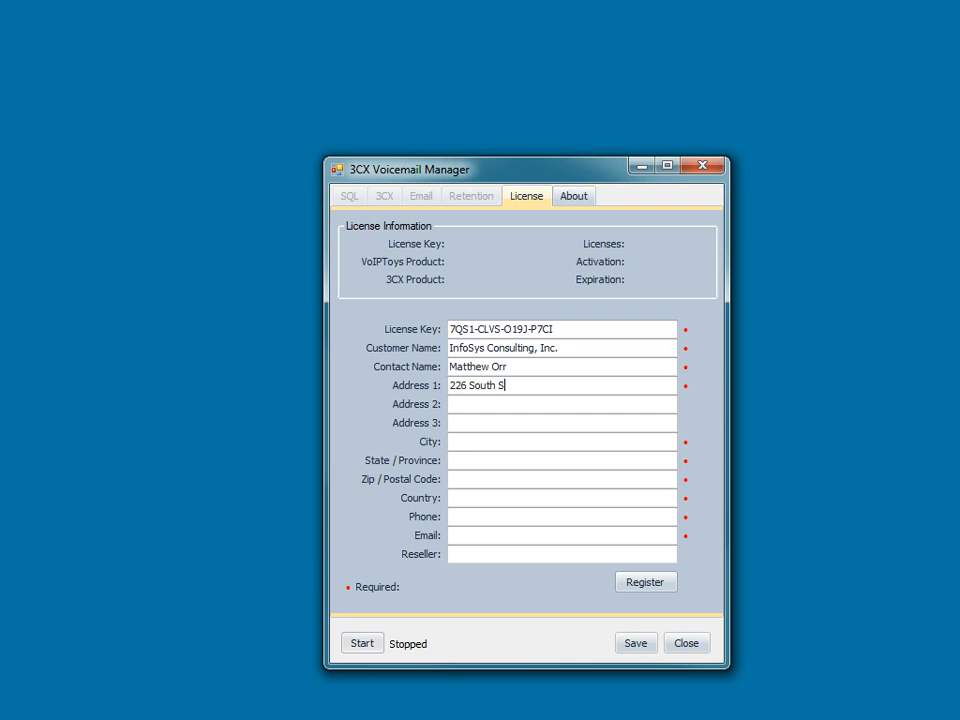
{"action": "key", "text": "Tab"}
{"action": "key", "text": "Tab"}
{"action": "key", "text": "Tab"}
{"action": "type", "text": "Beaver Dam"}
{"action": "key", "text": "Tab"}
{"action": "type", "text": "WI"}
{"action": "key", "text": "Tab"}
{"action": "type", "text": "53916"}
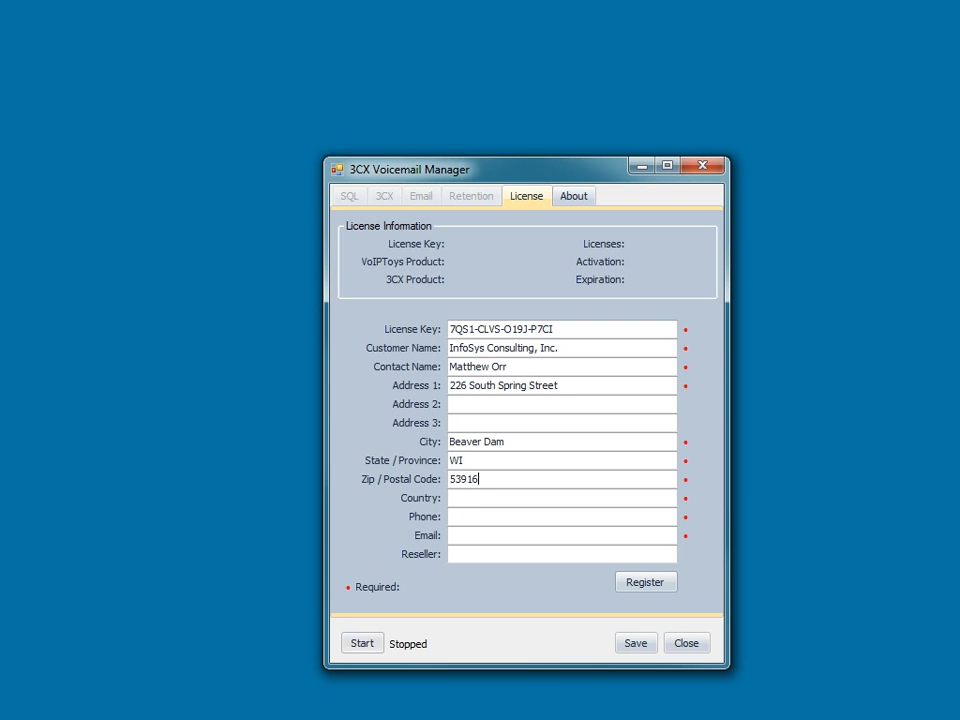
{"action": "key", "text": "Tab"}
{"action": "type", "text": "USA"}
- Fill in the contact's phone number and e-mail with VoIPToys as reseller, and register the license
{"action": "key", "text": "Tab"}
{"action": "key", "text": "Tab"}
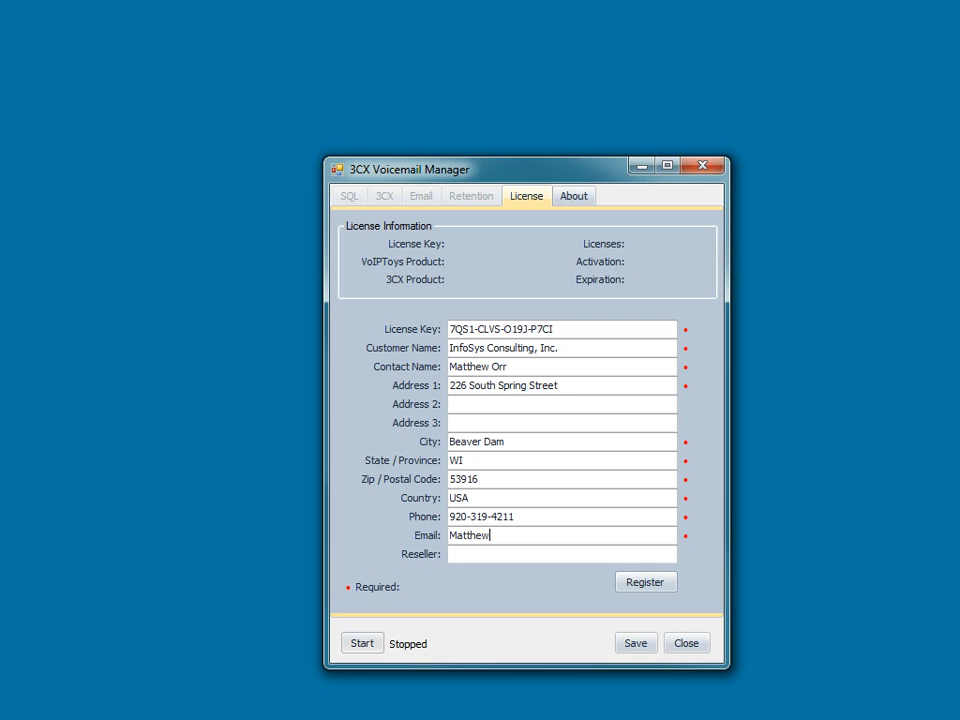
{"action": "key", "text": "Tab"}
{"action": "type", "text": "VoIPToys"}
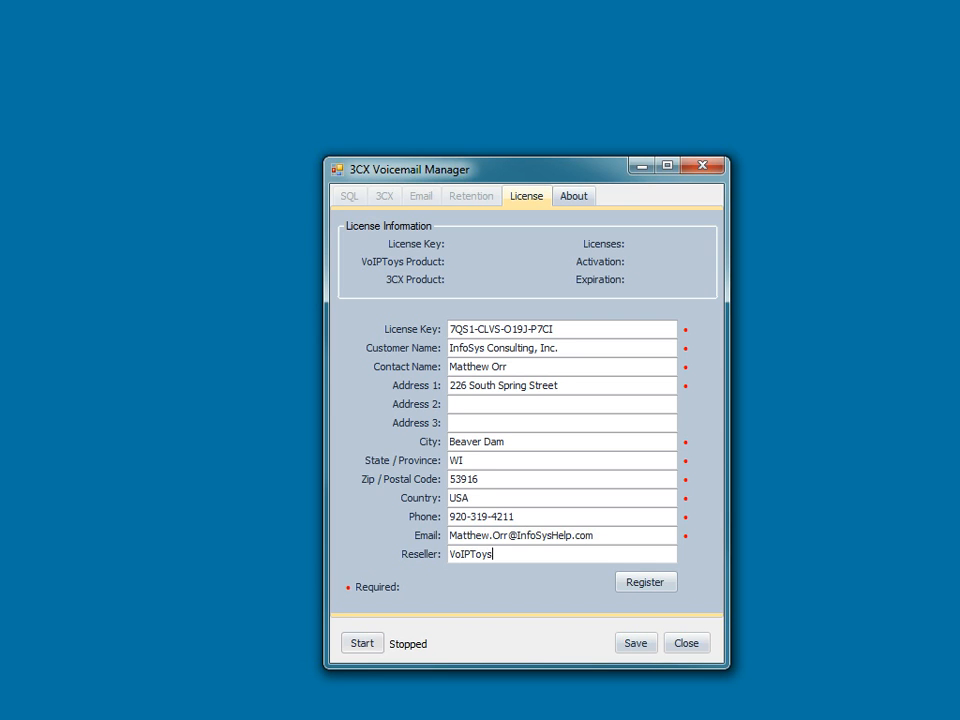
{"action": "left_click", "coordinate": [641, 584]}
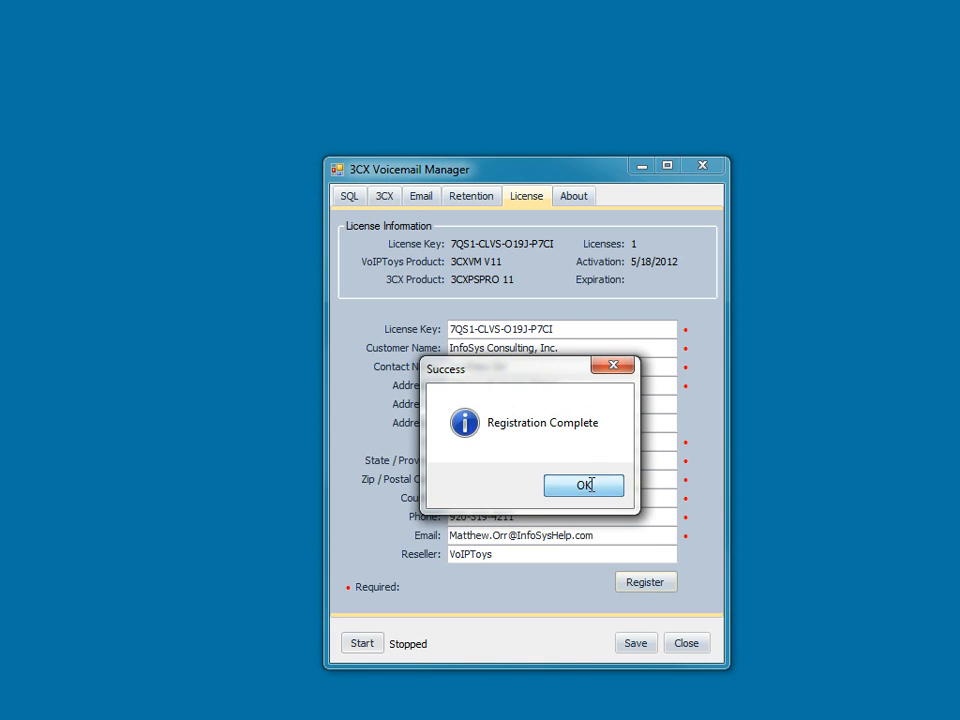
{"action": "left_click", "coordinate": [588, 487]}
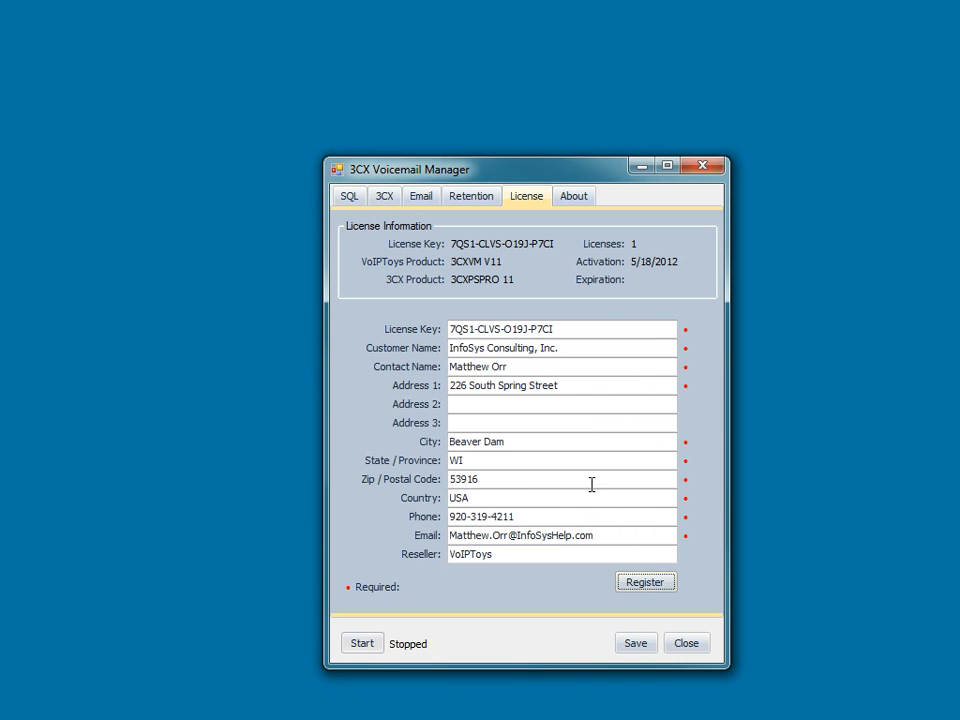
- Enable saving details in SQL and set up a connection to MATT-HP-LAPTOP\SQLEXPRESS using Windows Authentication
{"action": "left_click", "coordinate": [349, 198]}
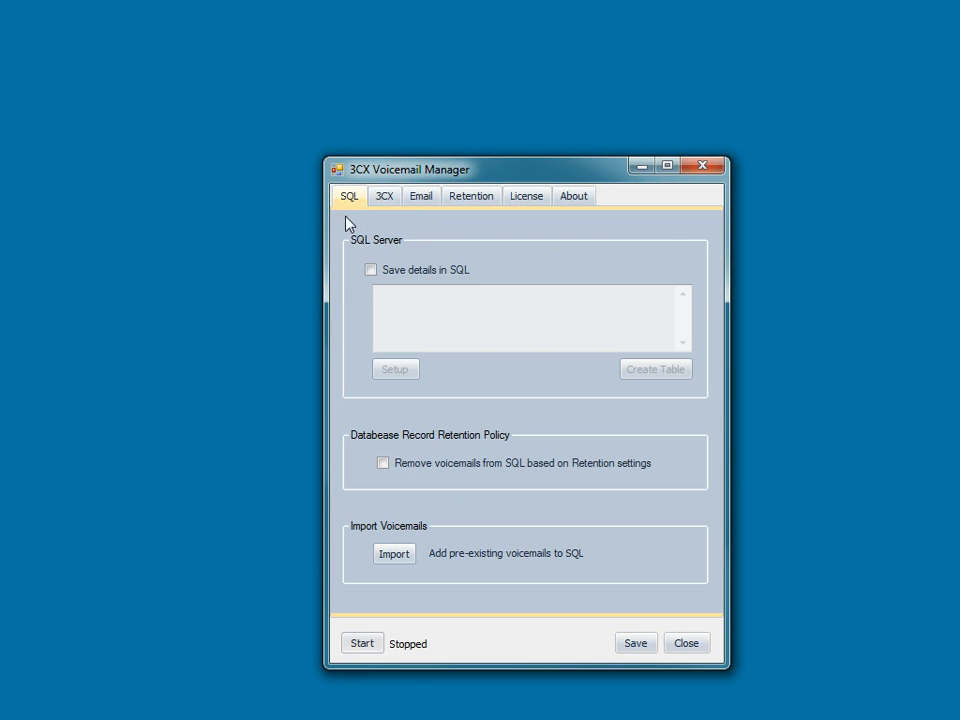
{"action": "left_click", "coordinate": [371, 270]}
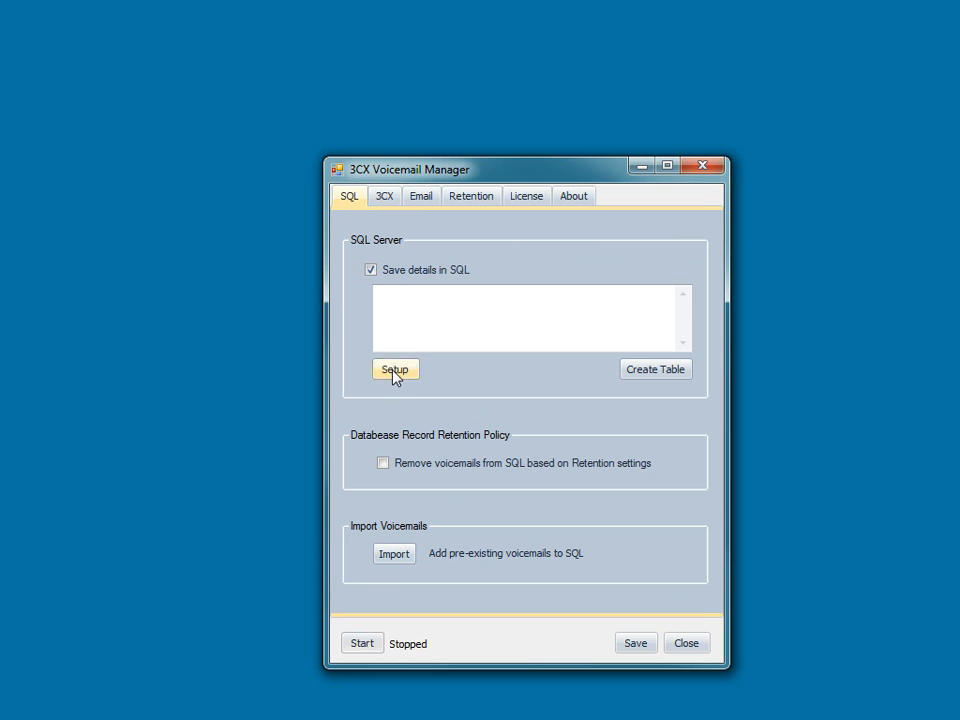
{"action": "left_click", "coordinate": [395, 370]}
{"action": "left_click", "coordinate": [607, 270]}
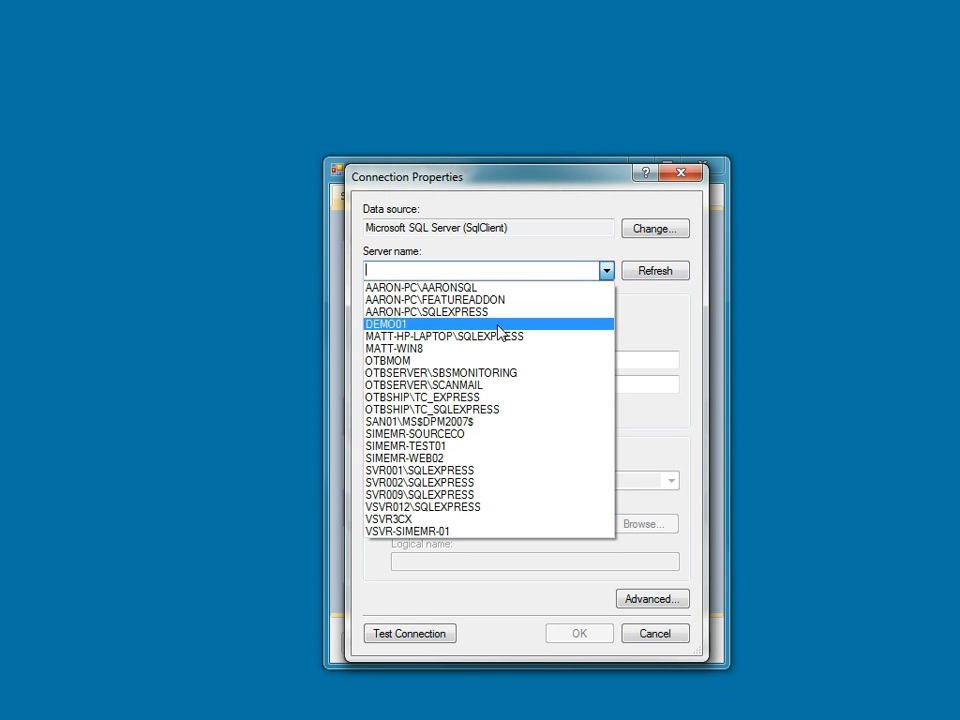
{"action": "left_click", "coordinate": [480, 338]}
{"action": "left_click", "coordinate": [380, 320]}
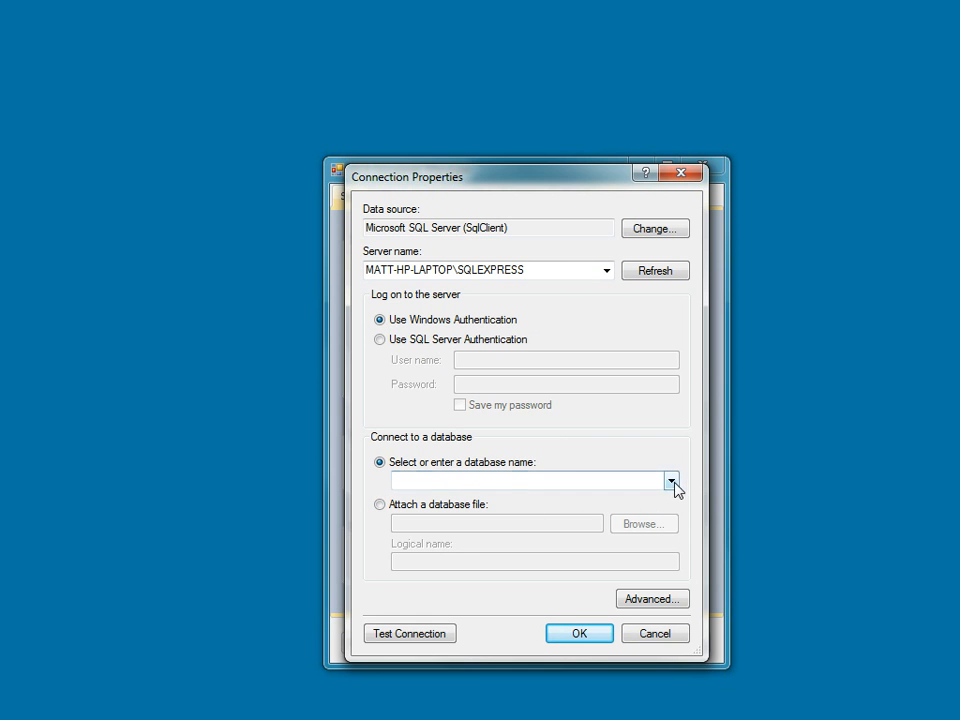
- Choose the 3CXRecord database for the SQL connection, then test and accept the connection
{"action": "left_click", "coordinate": [670, 481]}
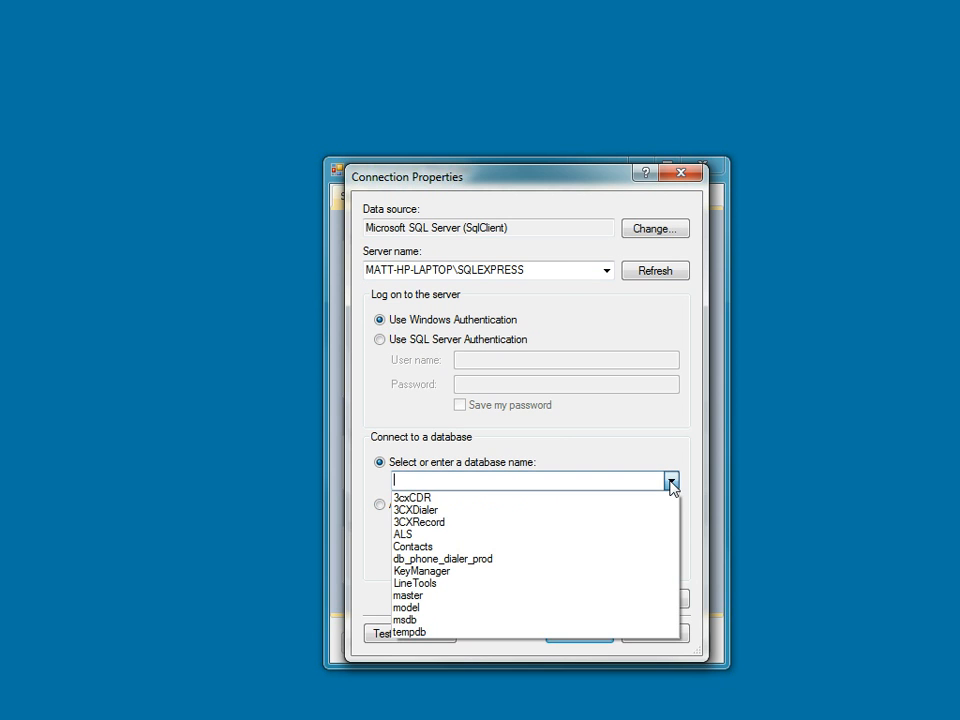
{"action": "left_click", "coordinate": [444, 522]}
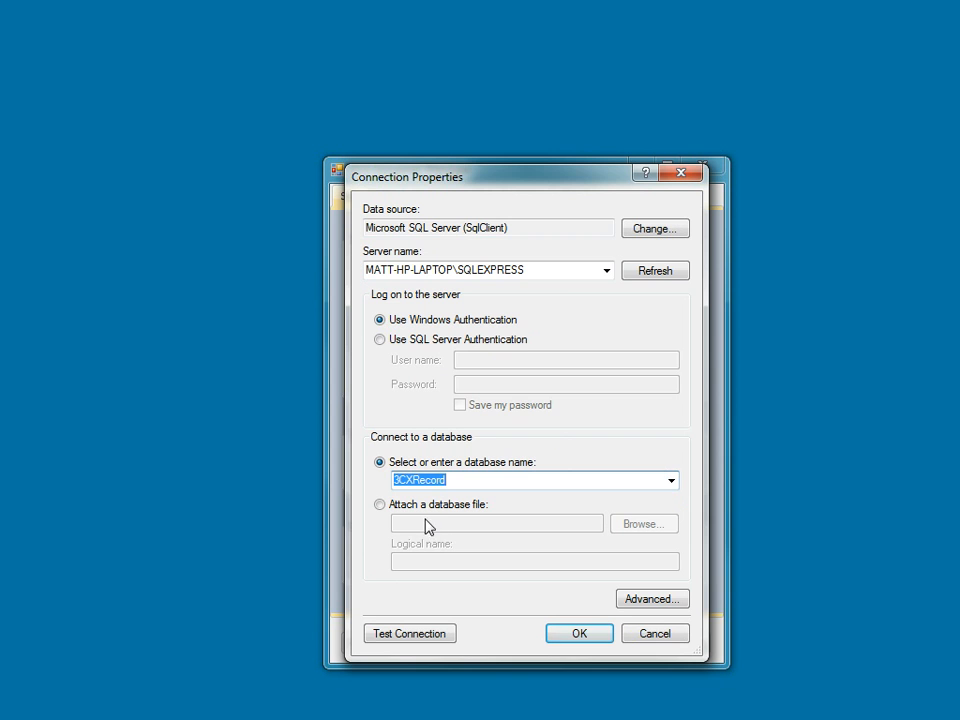
{"action": "left_click", "coordinate": [398, 632]}
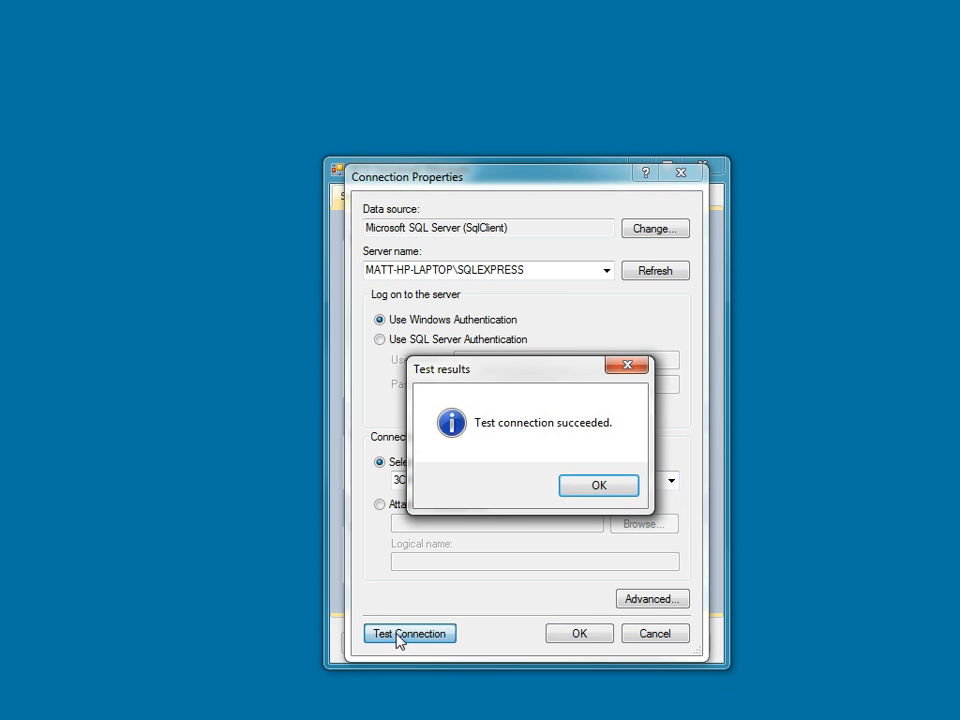
{"action": "left_click", "coordinate": [605, 485]}
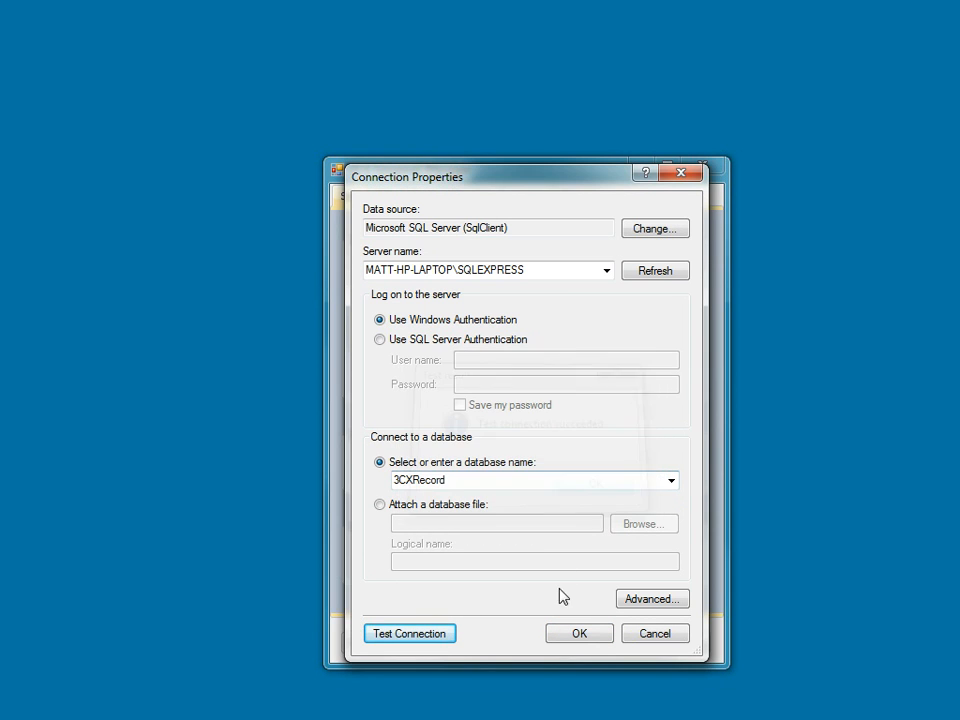
{"action": "left_click", "coordinate": [580, 634]}
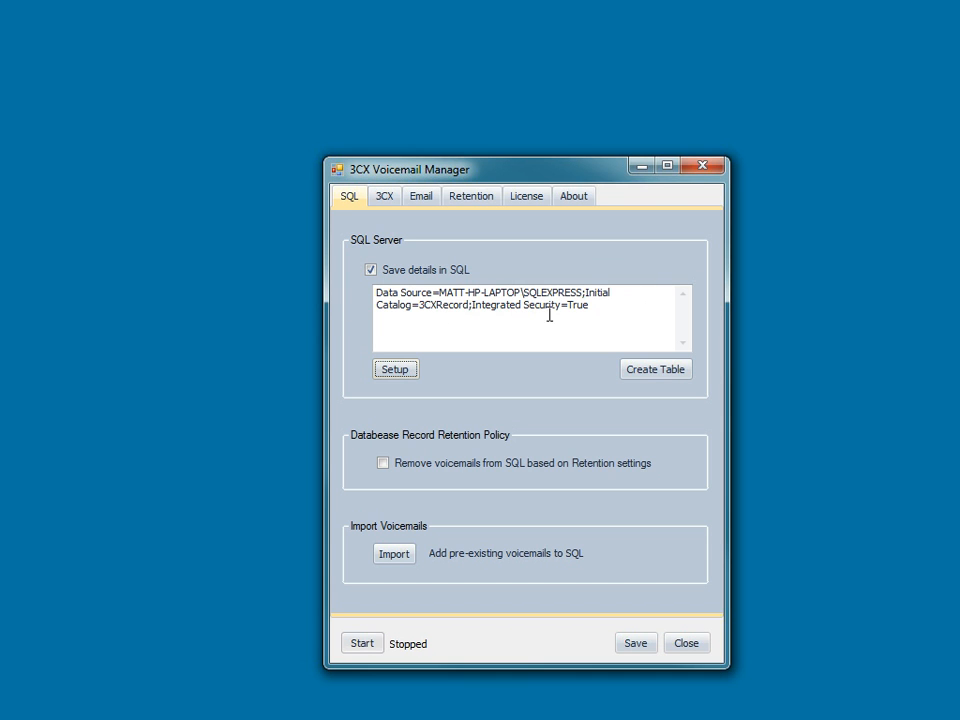
- Create the voicemail table in the connected SQL database
{"action": "left_click", "coordinate": [651, 372]}
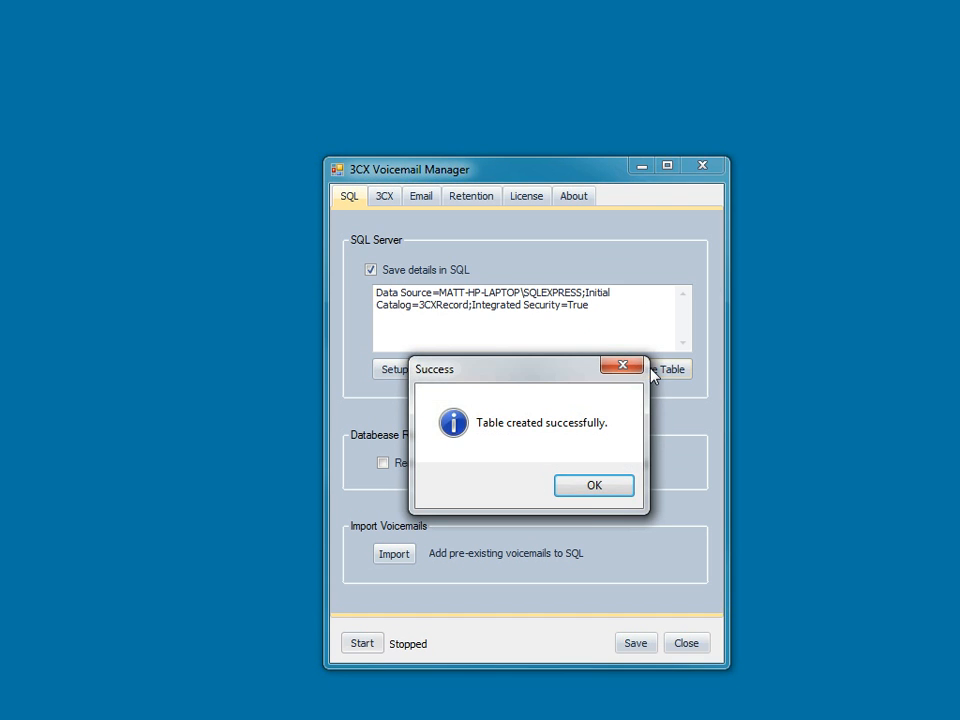
{"action": "left_click", "coordinate": [587, 495]}
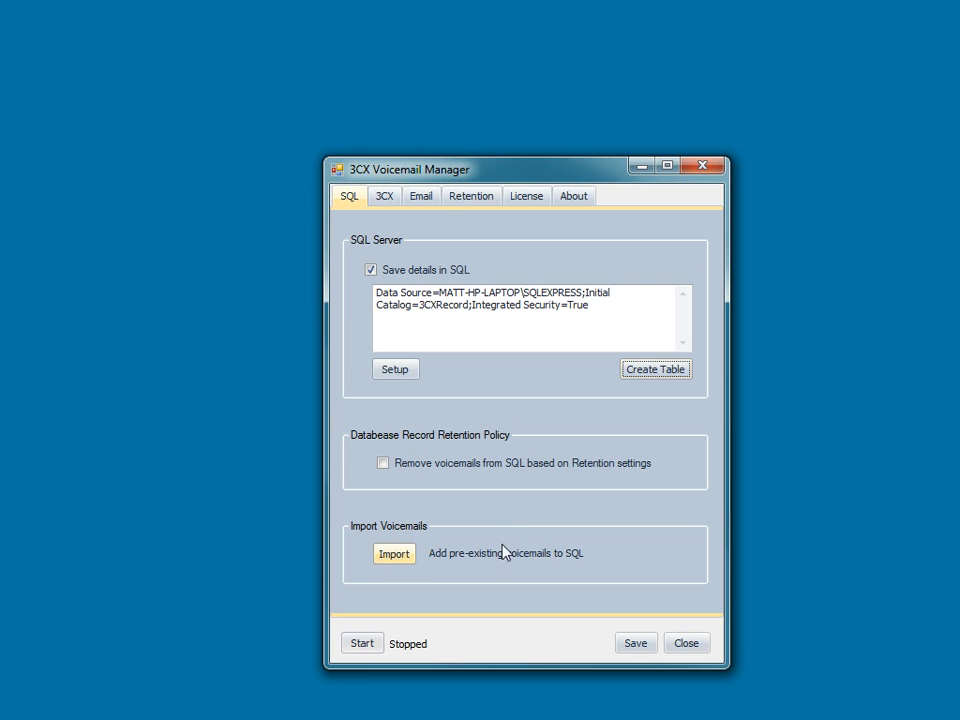
- Retrieve the 3CX configuration settings automatically from the 3CX server
{"action": "left_click", "coordinate": [385, 198]}
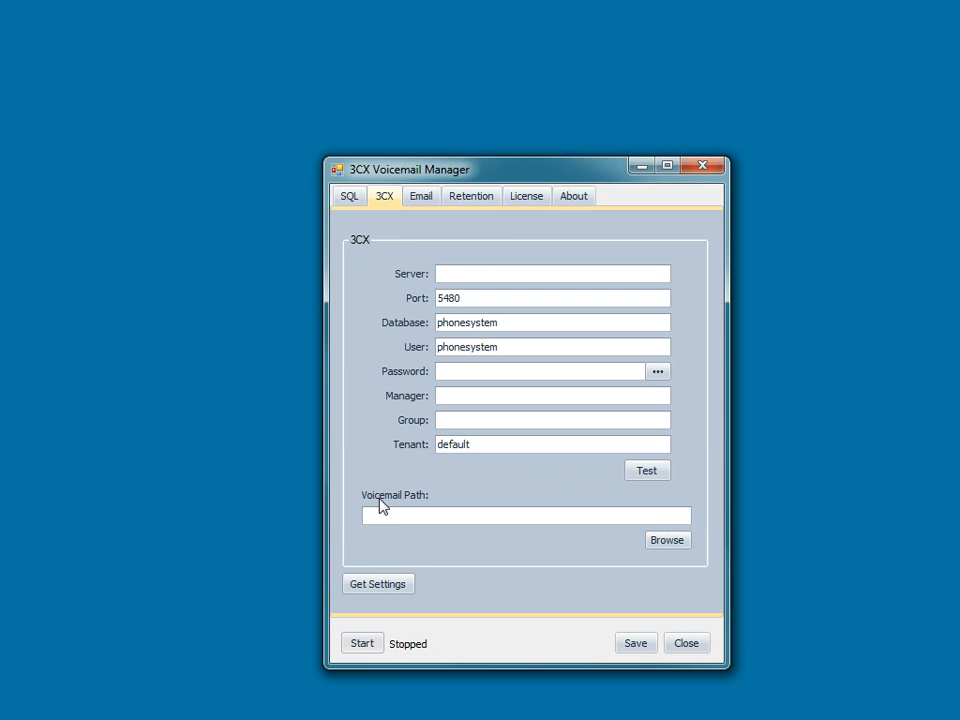
{"action": "left_click", "coordinate": [381, 587]}
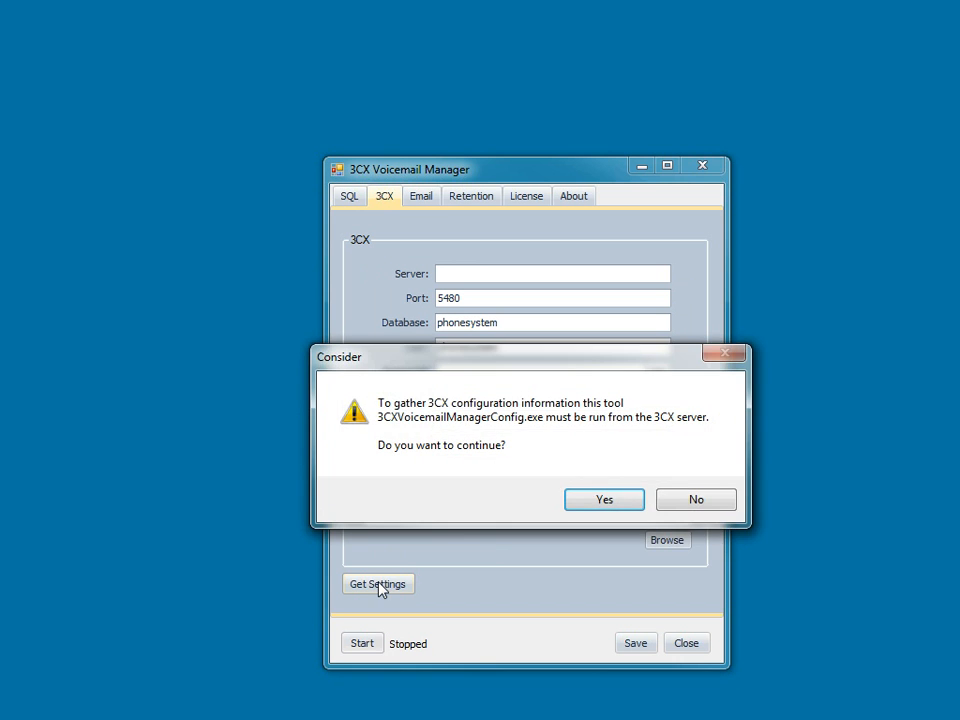
{"action": "left_click", "coordinate": [598, 500]}
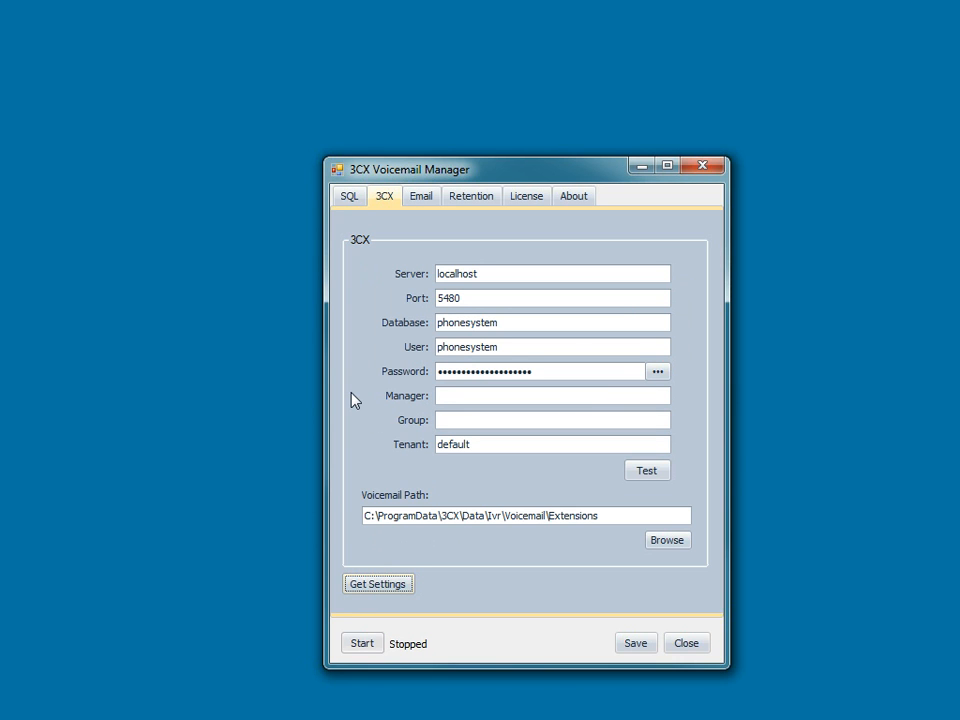
- Set the 3CX manager to 100 and the group to Call Center, and test the 3CX settings
{"action": "left_click", "coordinate": [458, 394]}
{"action": "type", "text": "100"}
{"action": "left_click", "coordinate": [468, 420]}
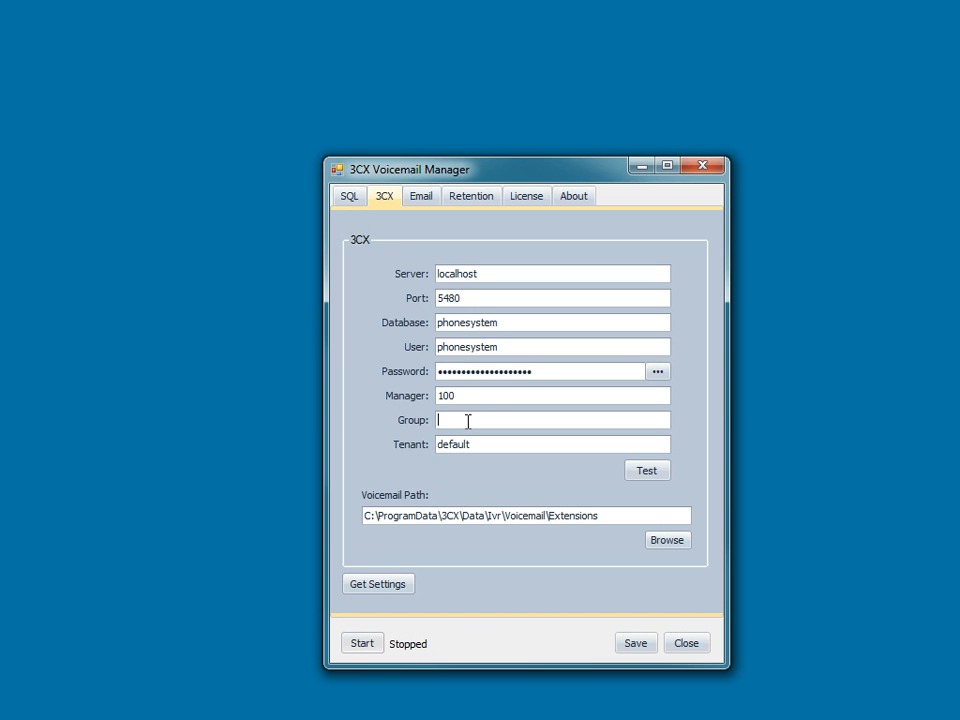
{"action": "type", "text": "Call Center"}
{"action": "left_click", "coordinate": [647, 471]}
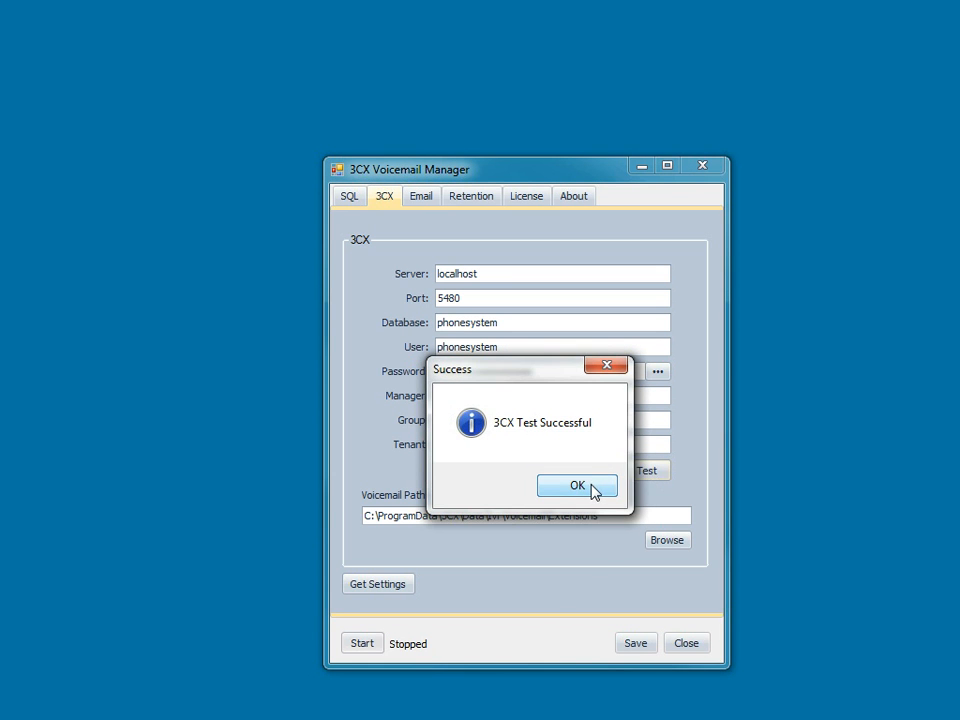
{"action": "left_click", "coordinate": [594, 488]}
- Enable e-mailing of voicemail transcripts and set the e-mail server to SVR010
{"action": "left_click", "coordinate": [418, 199]}
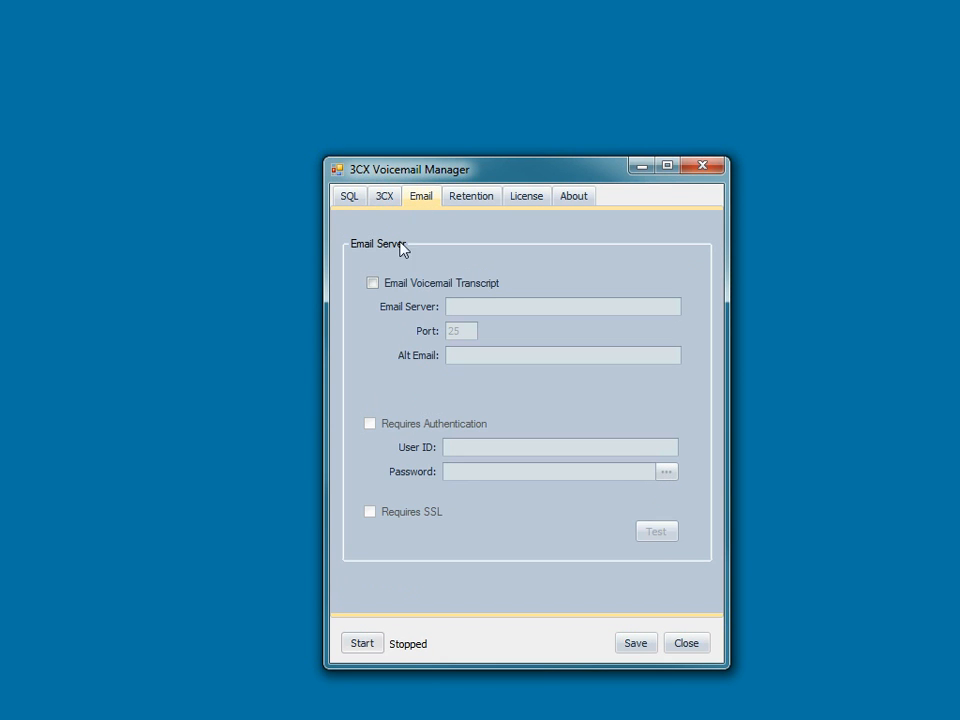
{"action": "left_click", "coordinate": [372, 283]}
{"action": "left_click", "coordinate": [469, 308]}
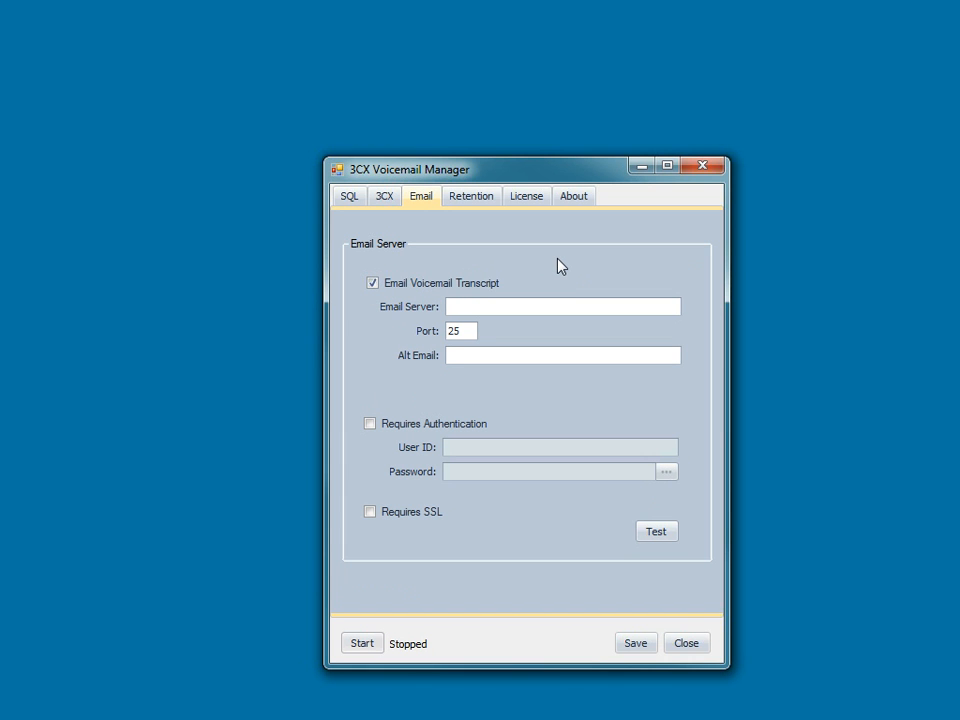
{"action": "type", "text": "SVR010"}
- Enter the alternate e-mail address and send a test message through the mail server
{"action": "key", "text": "Tab"}
{"action": "key", "text": "Tab"}
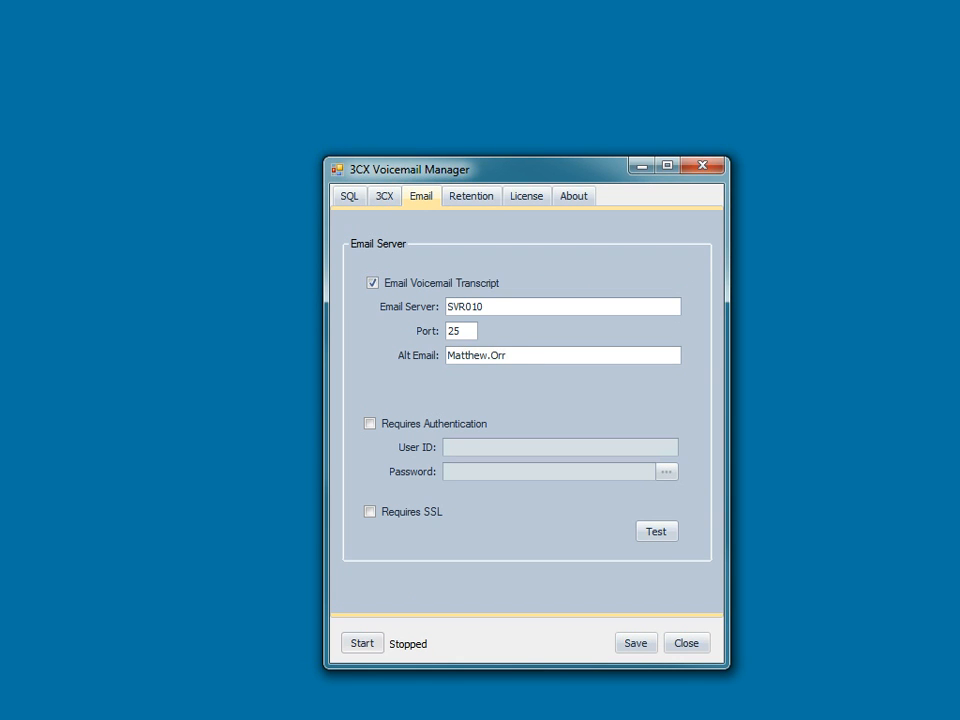
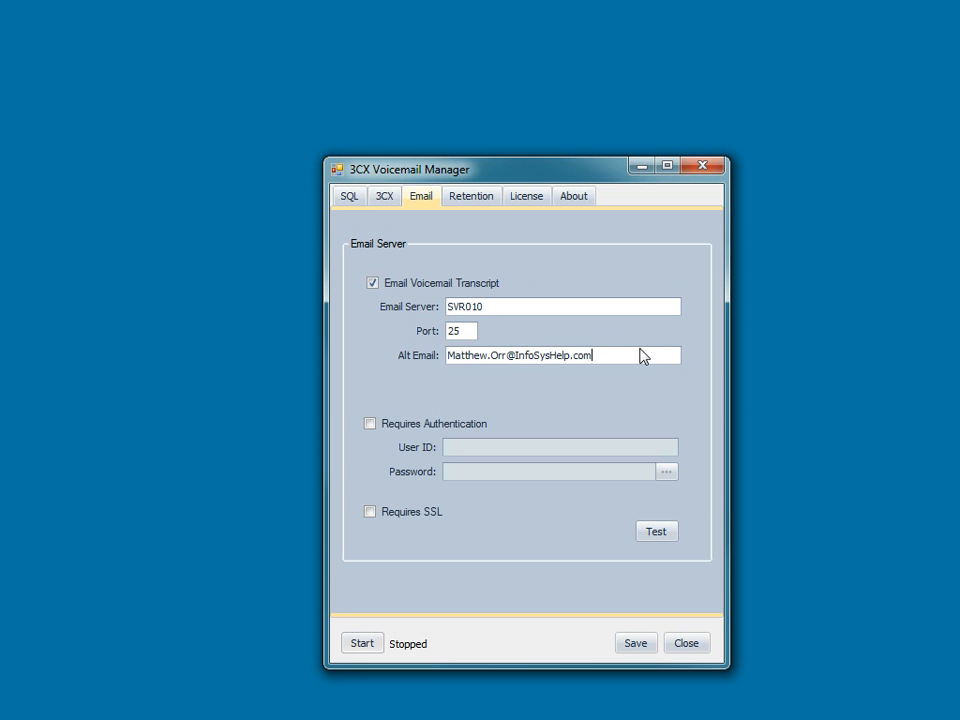
{"action": "left_click", "coordinate": [657, 533]}
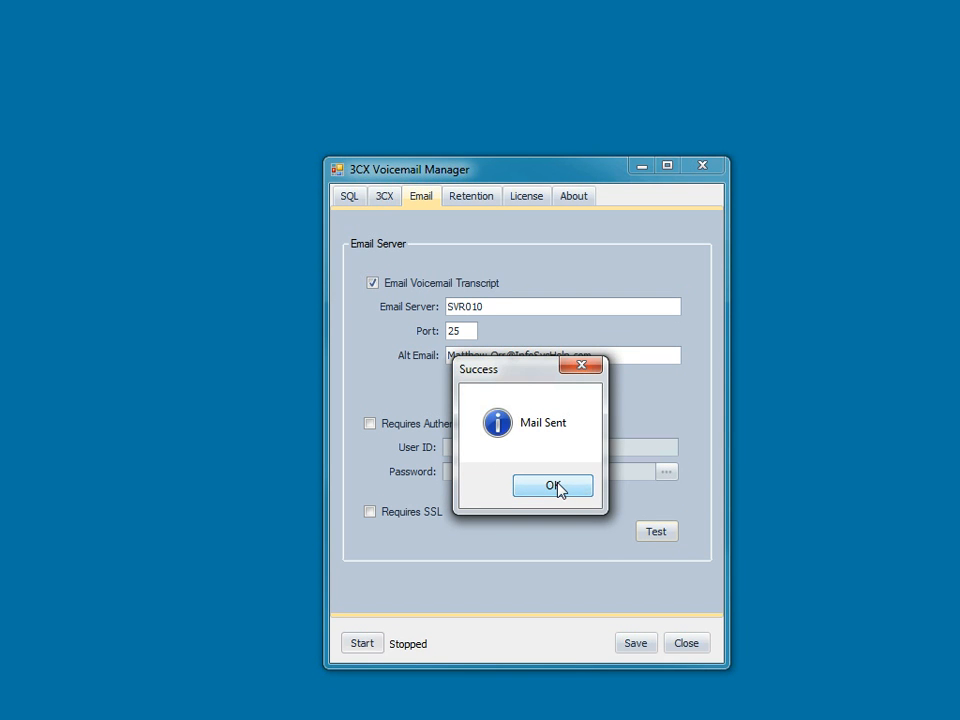
{"action": "left_click", "coordinate": [553, 486]}
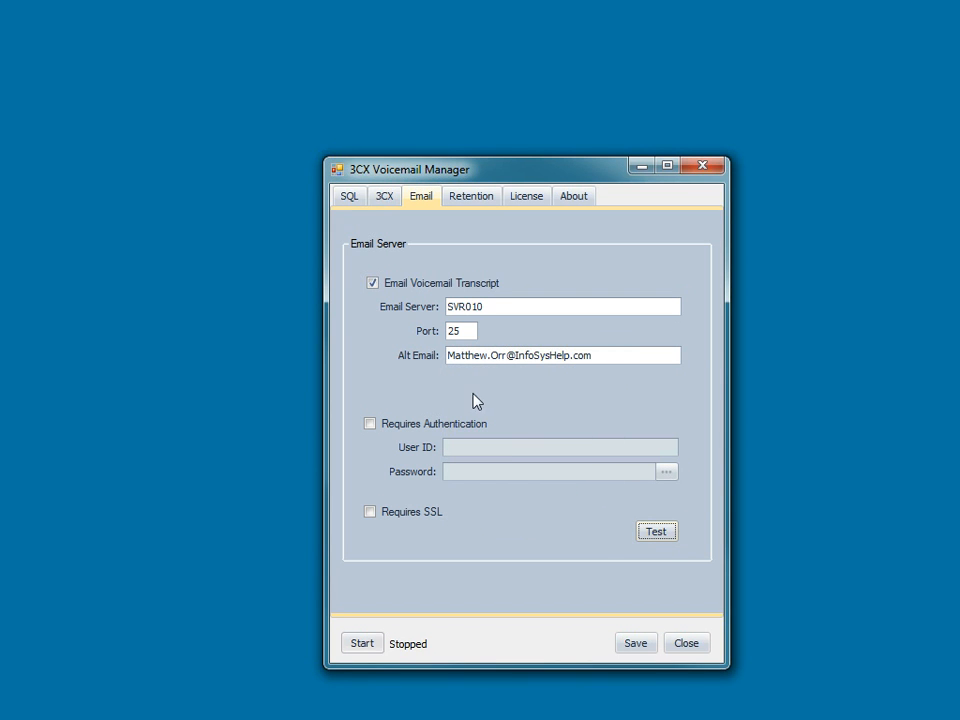
- Clear the alternate e-mail address from the e-mail settings
{"action": "left_click", "coordinate": [619, 357]}
{"action": "left_click_drag", "start_coordinate": [569, 357], "coordinate": [445, 359]}
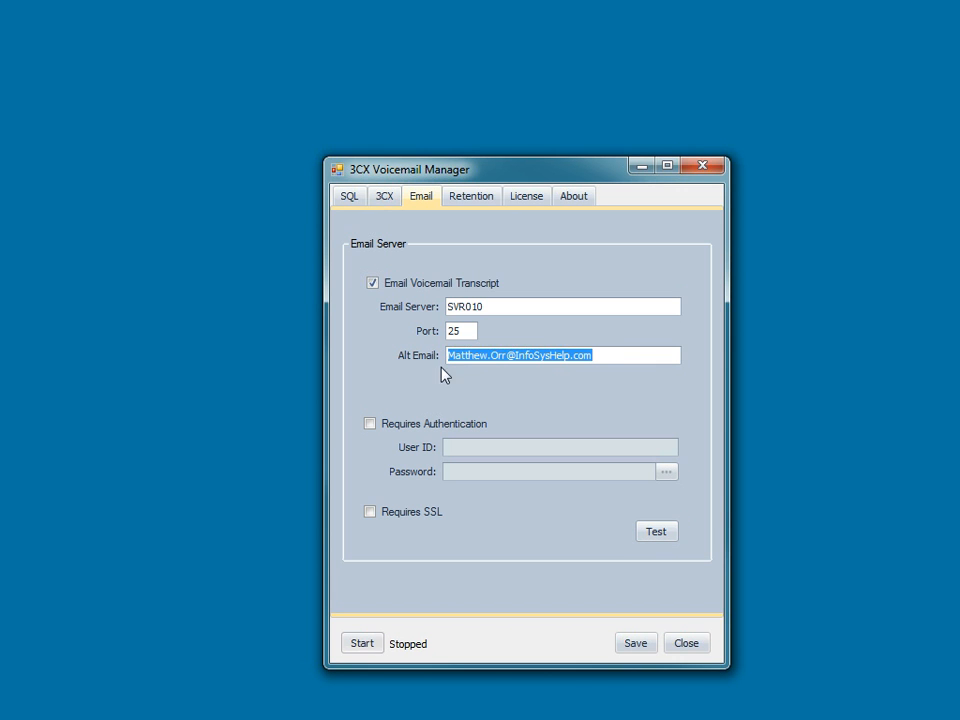
{"action": "key", "text": "BackSpace"}
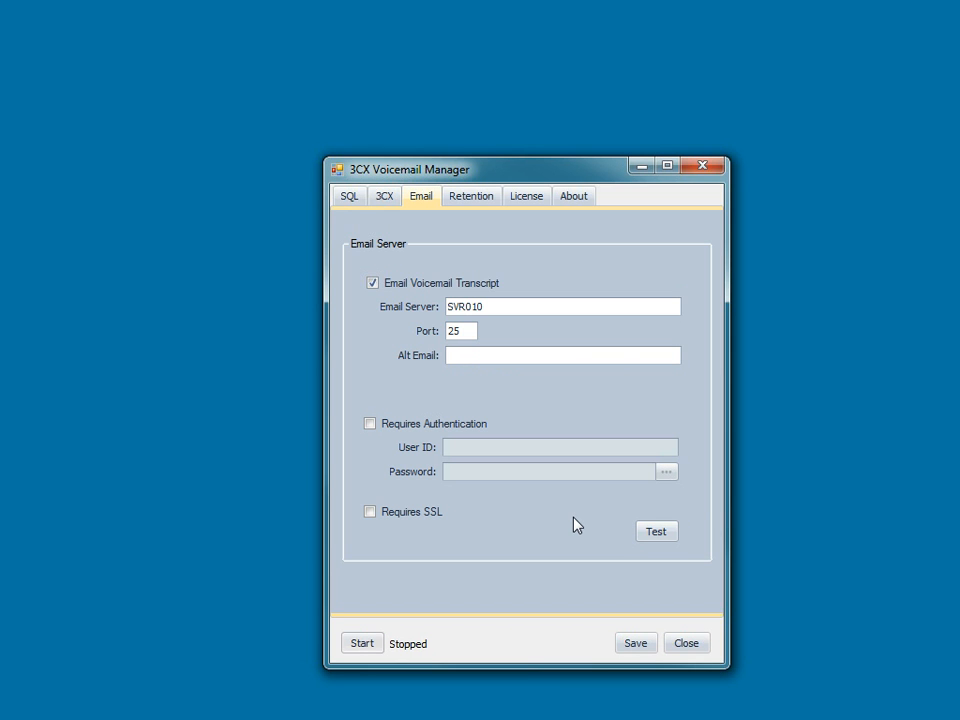
- Review the retention settings, save the configuration and start the voicemail service, closing the manager window
{"action": "left_click", "coordinate": [472, 202]}
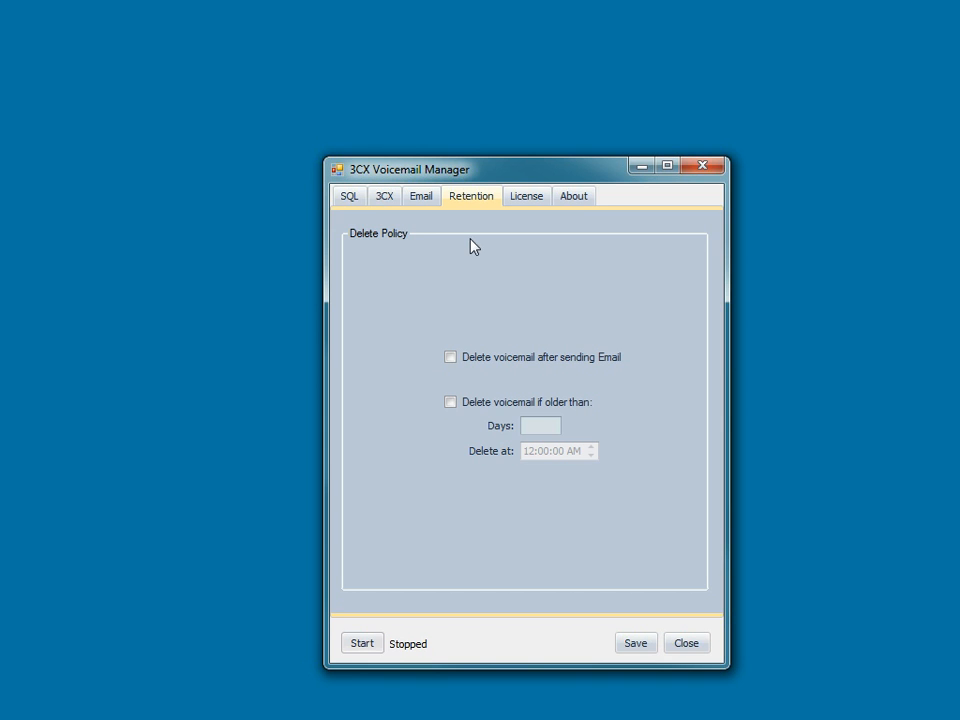
{"action": "left_click", "coordinate": [638, 644]}
{"action": "left_click", "coordinate": [566, 487]}
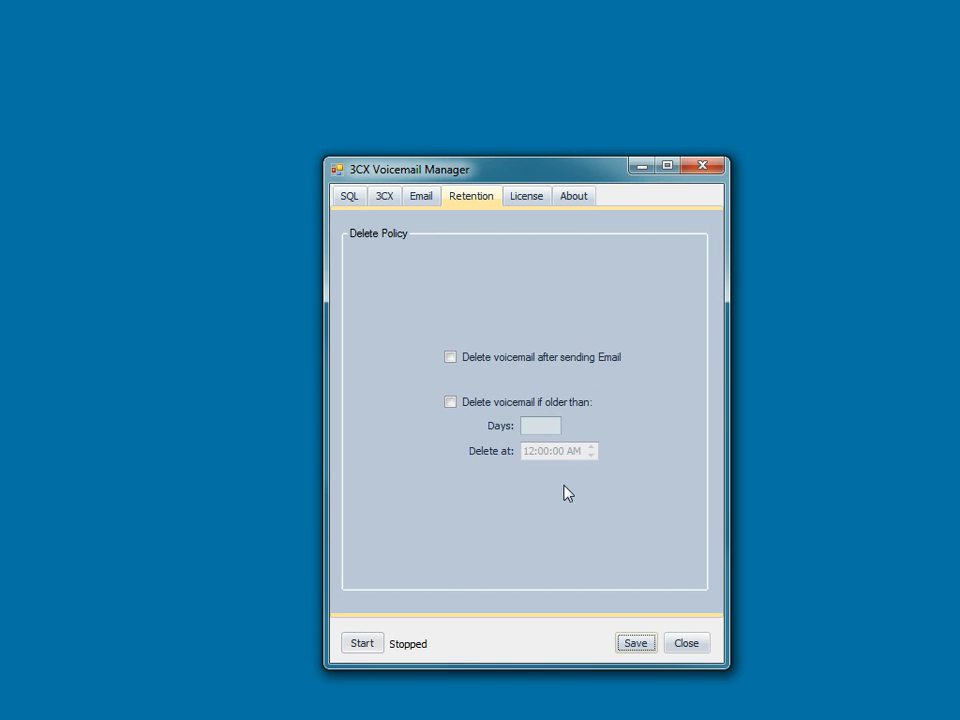
{"action": "left_click", "coordinate": [362, 645]}
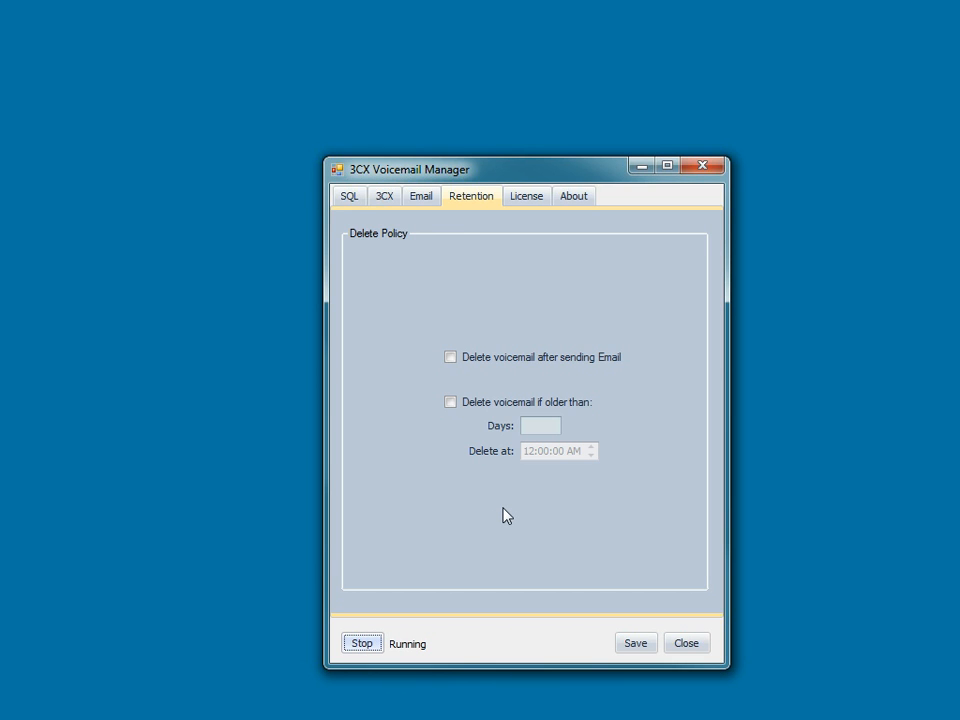
{"action": "left_click", "coordinate": [686, 645]}
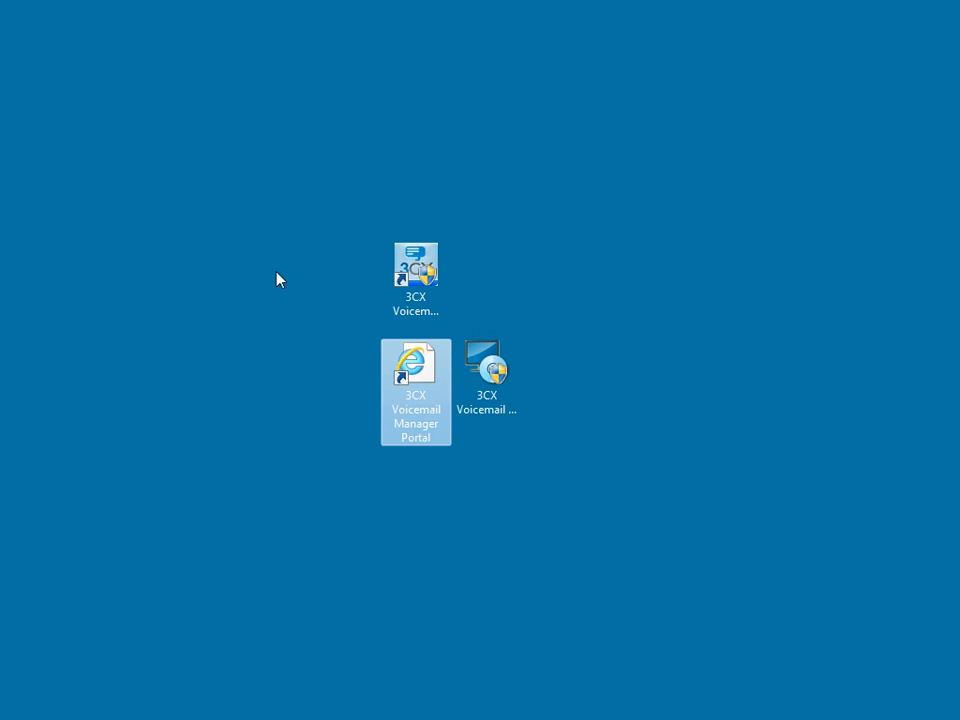
- Open the 3CX Voicemail Manager Portal from the desktop and shrink its browser window to fit the screen
{"action": "double_click", "coordinate": [417, 370]}
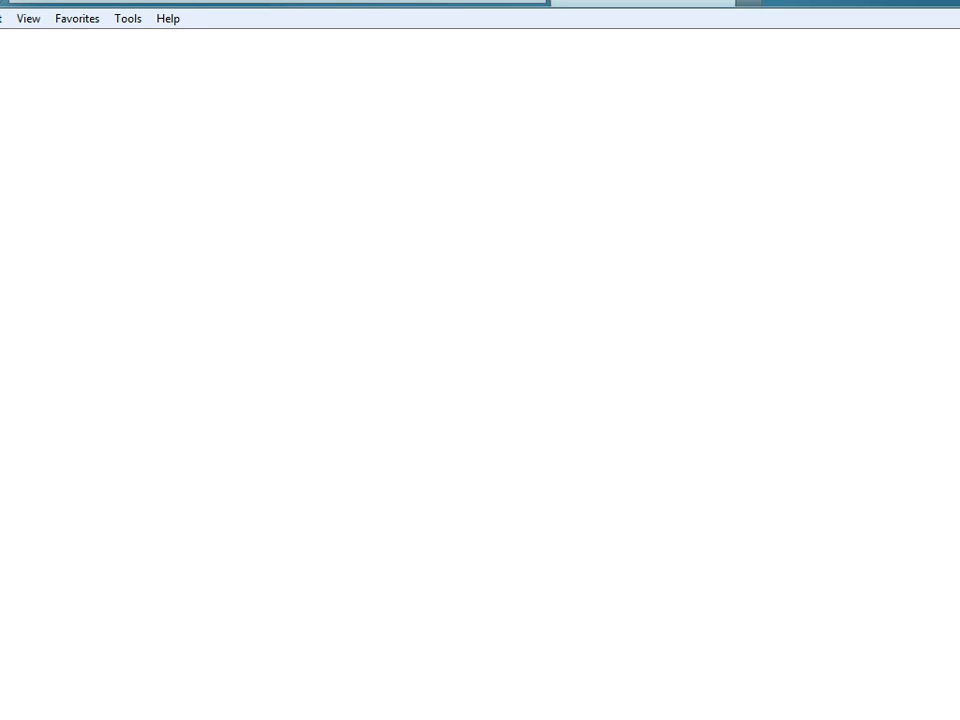
{"action": "left_click_drag", "start_coordinate": [959, 322], "coordinate": [940, 325]}
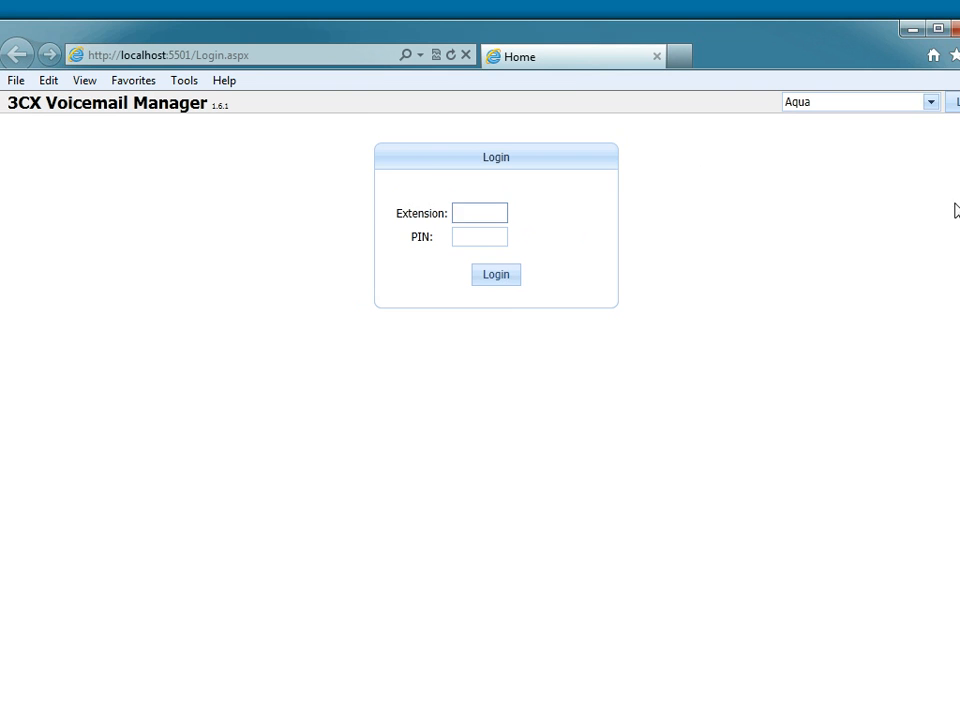
{"action": "mouse_move", "coordinate": [953, 199]}
{"action": "left_mouse_down"}
{"action": "mouse_move", "coordinate": [917, 199]}
{"action": "mouse_move", "coordinate": [947, 201]}
{"action": "left_mouse_up"}
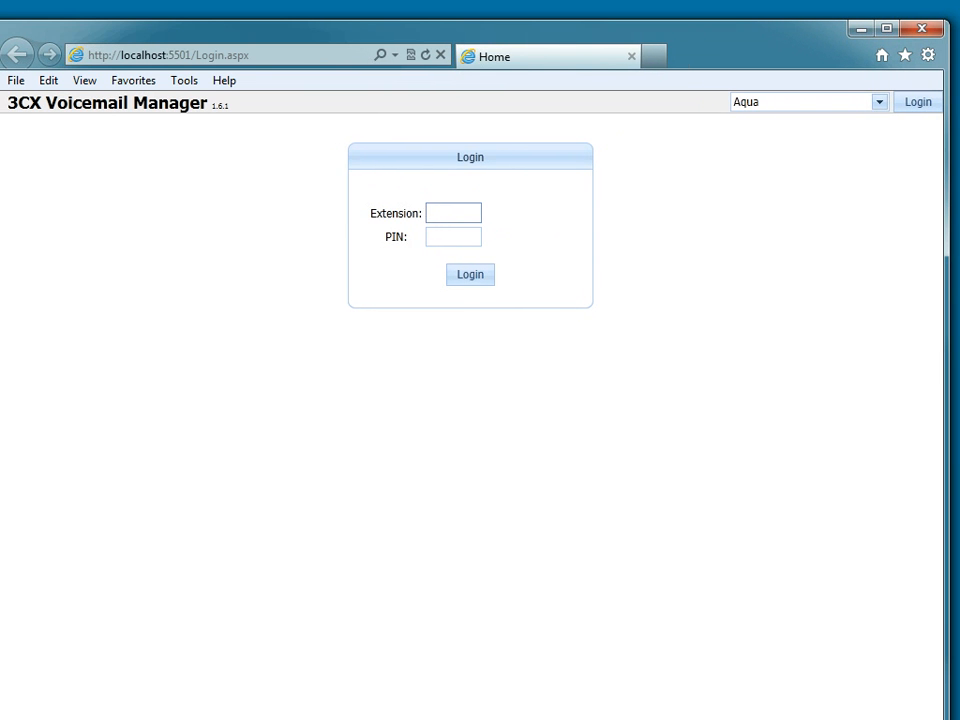
{"action": "left_click_drag", "start_coordinate": [499, 719], "coordinate": [502, 690]}
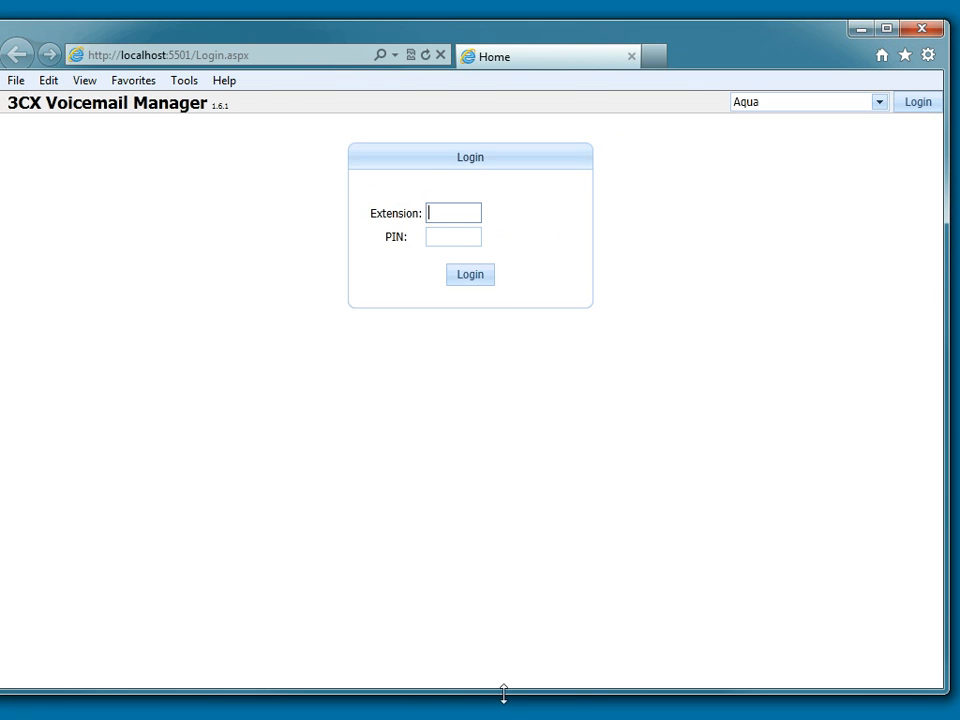
- Log in to the voicemail portal with extension 101 and its PIN
{"action": "left_click", "coordinate": [455, 212]}
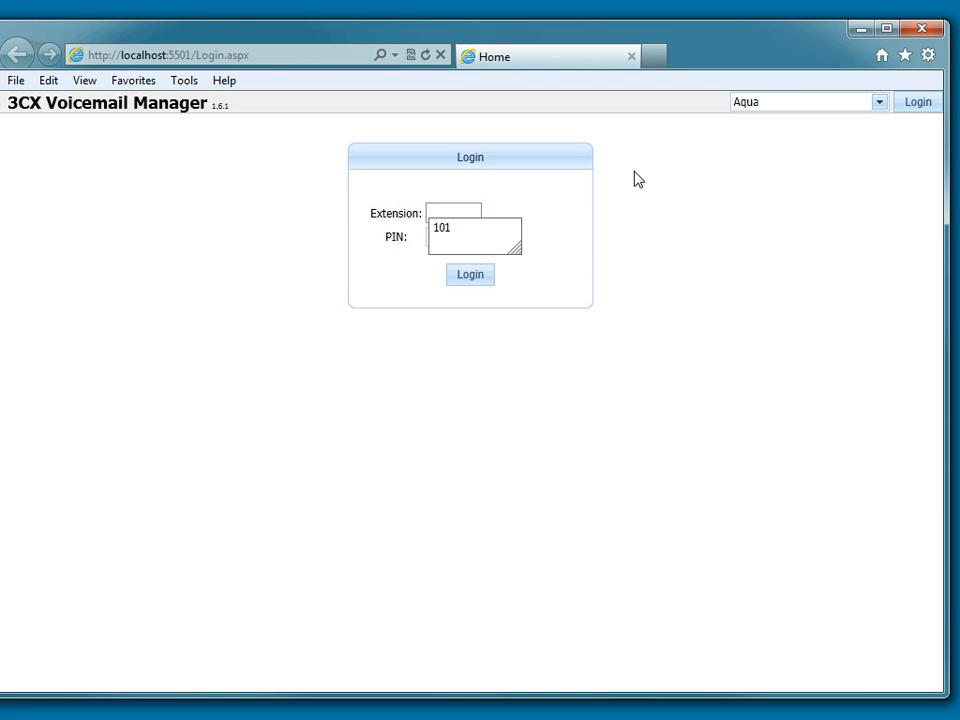
{"action": "key", "text": "Down"}
{"action": "key", "text": "Return"}
{"action": "key", "text": "Tab"}
{"action": "type", "text": "10"}
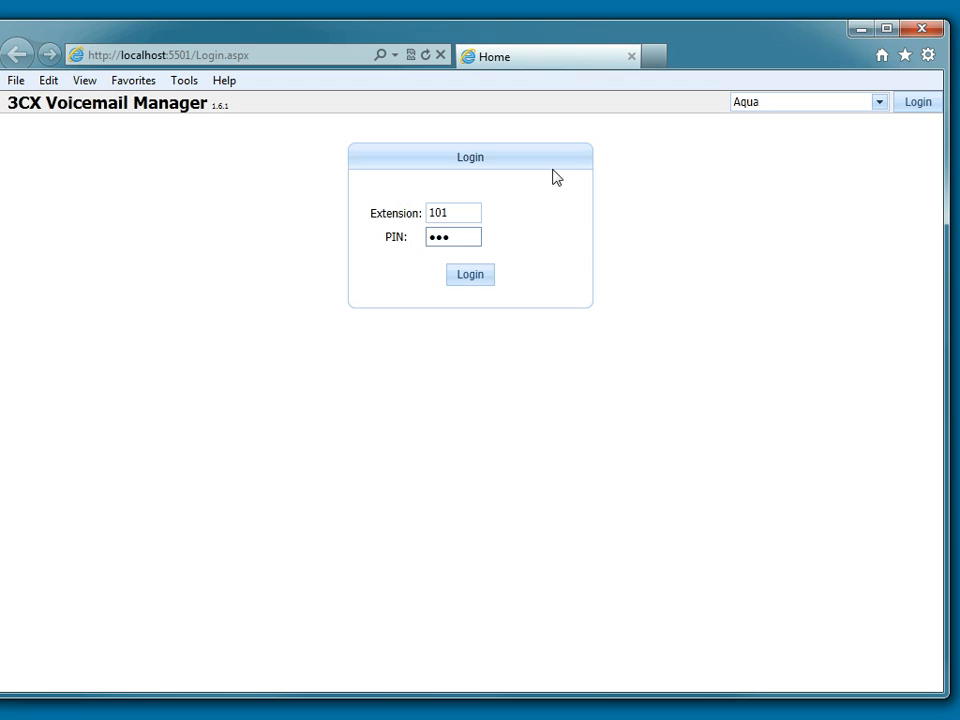
{"action": "left_click", "coordinate": [460, 280]}
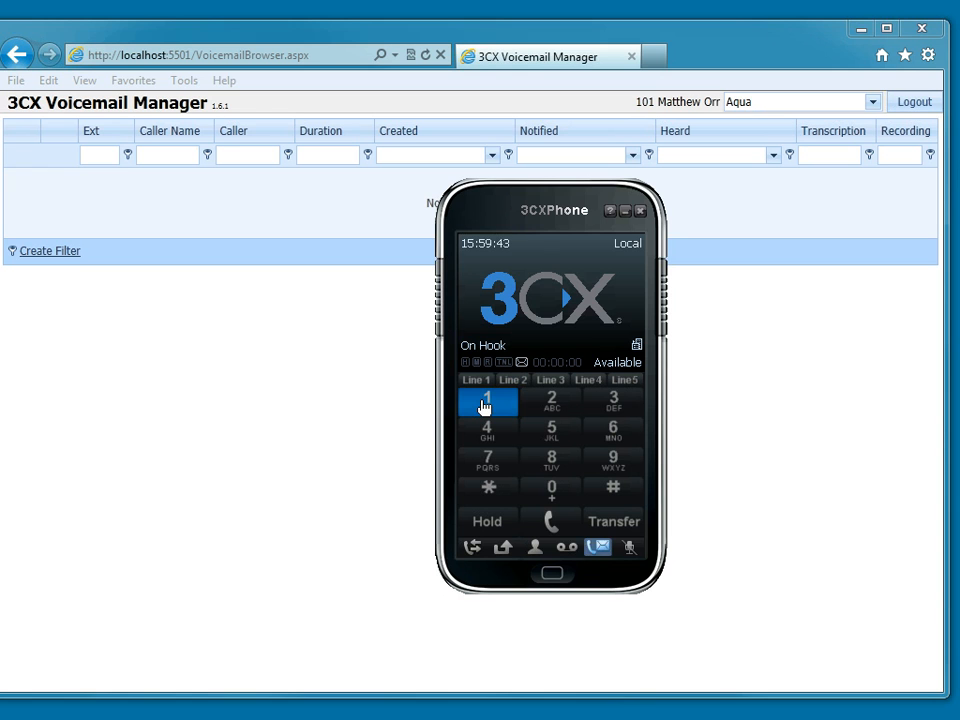
- Switch to 3CXPhone, call extension 101 to leave a test voicemail, and hang up
{"action": "left_click", "coordinate": [484, 405]}
{"action": "left_click", "coordinate": [552, 492]}
{"action": "left_click", "coordinate": [489, 403]}
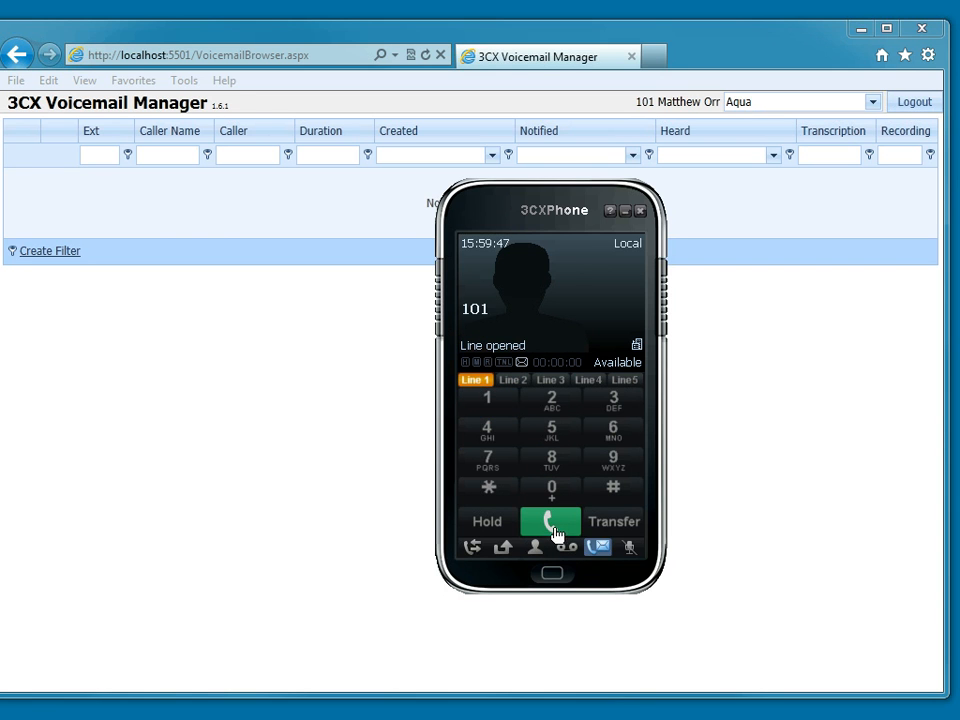
{"action": "left_click", "coordinate": [551, 523]}
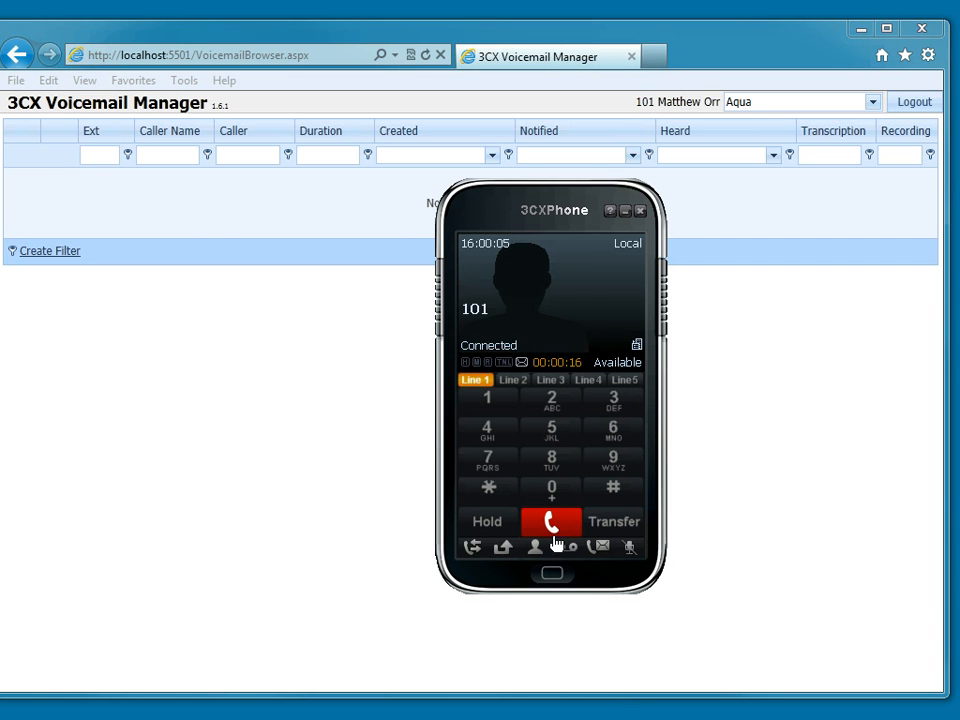
{"action": "left_click", "coordinate": [553, 521]}
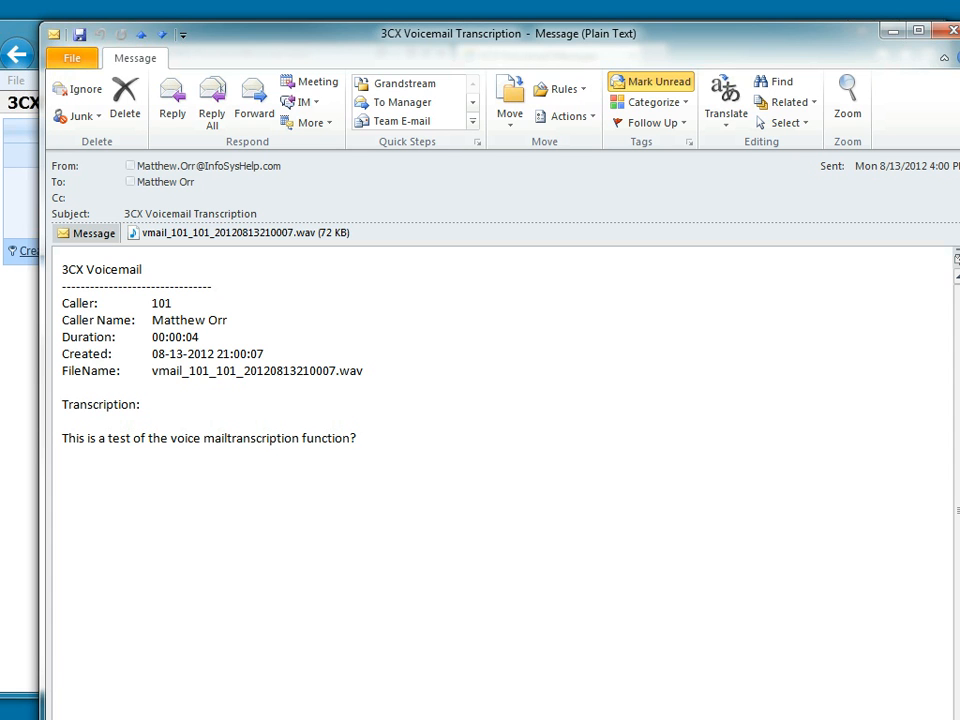
- Resize the voicemail transcription e-mail to fit the screen, review its transcript and close the message
{"action": "left_click_drag", "start_coordinate": [957, 719], "coordinate": [864, 630]}
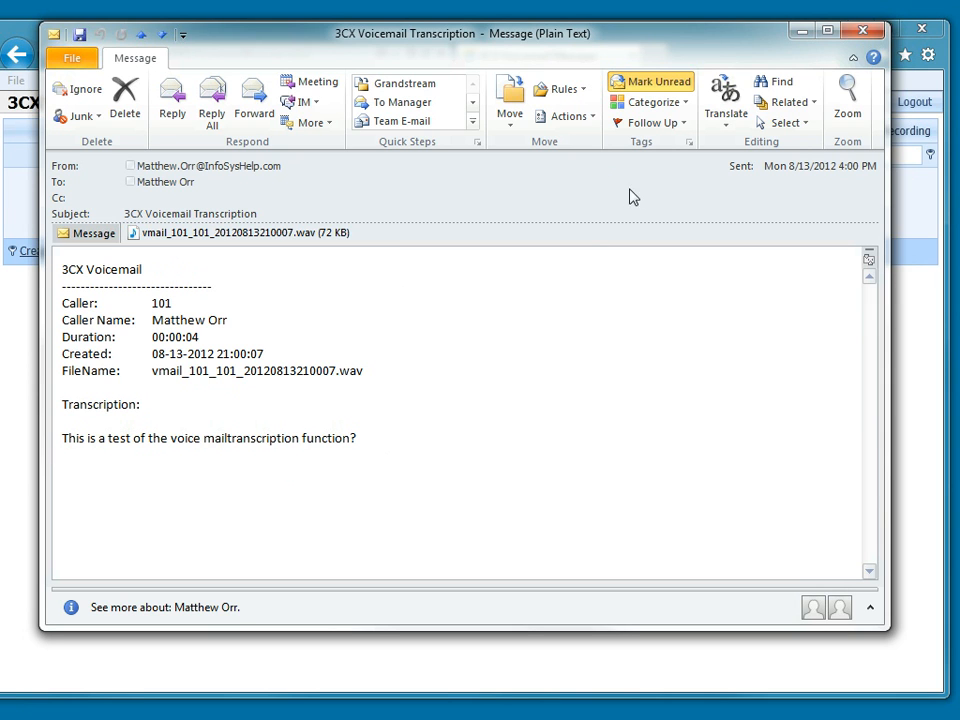
{"action": "left_click", "coordinate": [865, 33]}
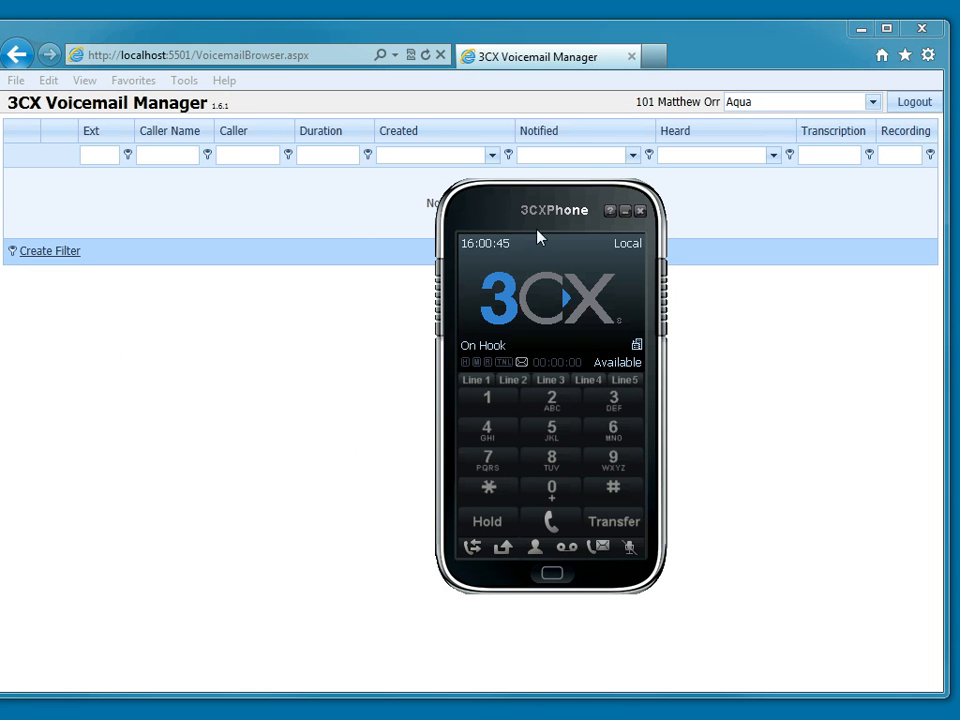
- Close 3CXPhone and refresh the voicemail list in the portal
{"action": "left_click", "coordinate": [640, 210]}
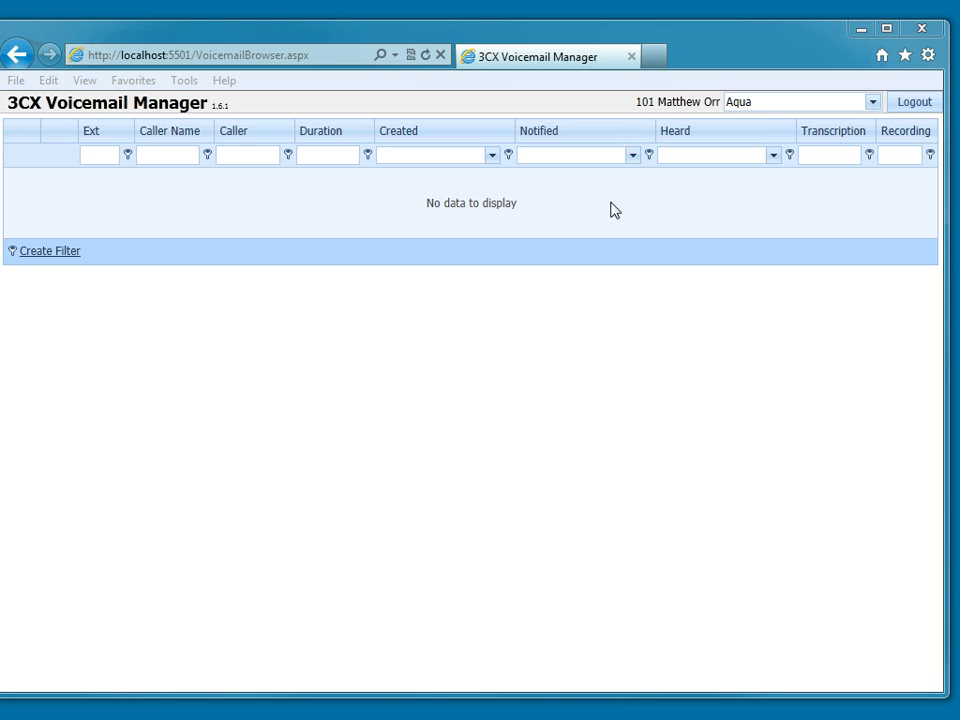
{"action": "left_click", "coordinate": [428, 56]}
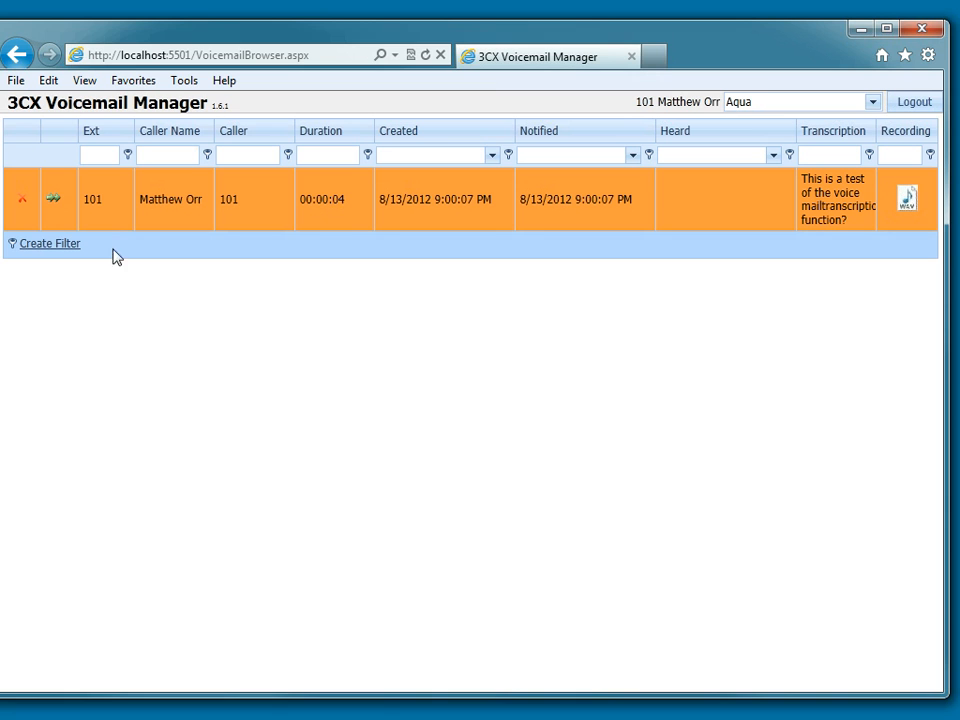
- Forward the test voicemail to the operator extension 100 and close the Forward Voicemail dialog
{"action": "left_click", "coordinate": [52, 204]}
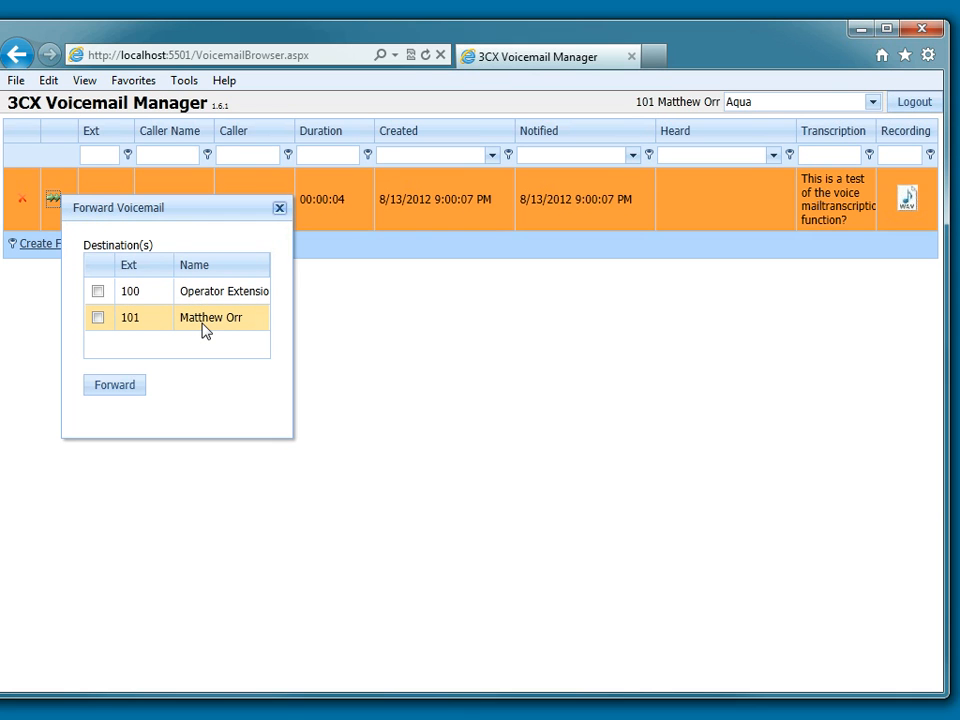
{"action": "left_click", "coordinate": [98, 291]}
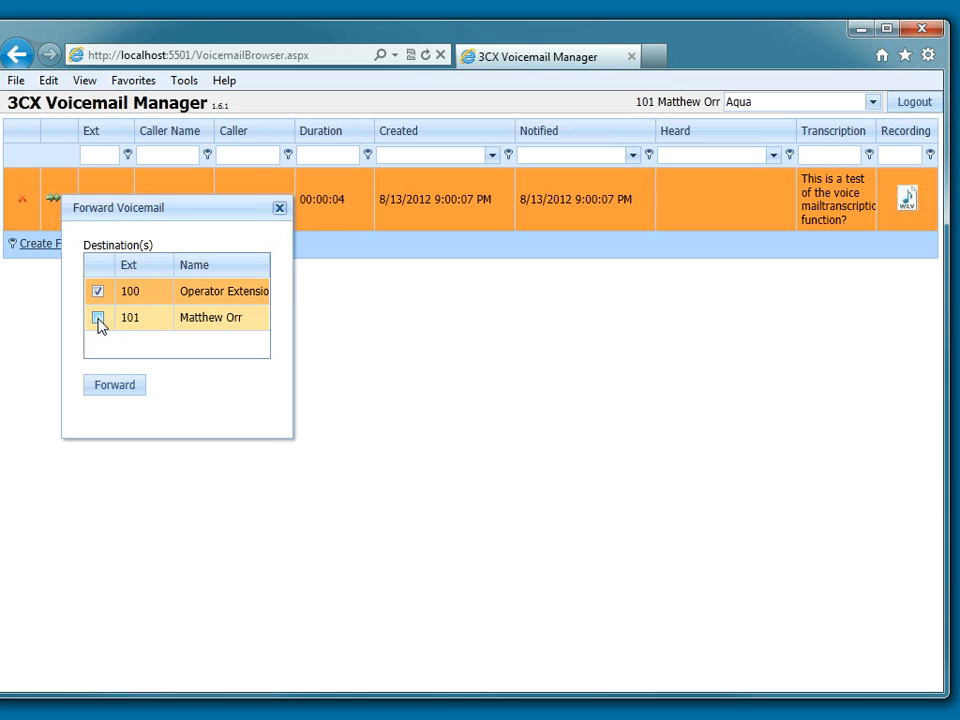
{"action": "left_click", "coordinate": [113, 391]}
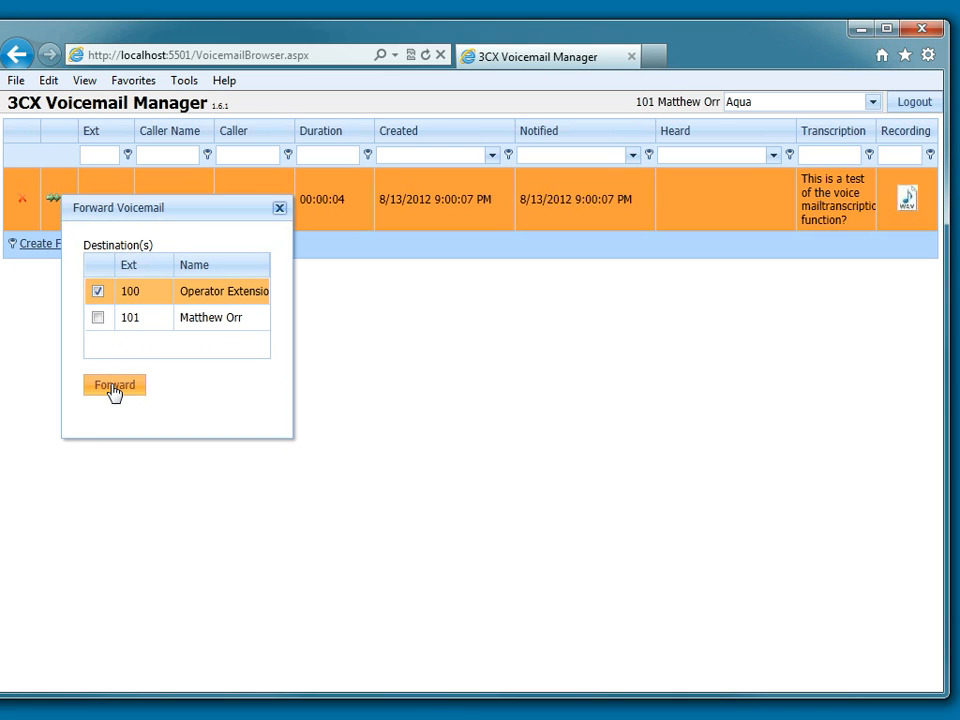
{"action": "left_click", "coordinate": [279, 208]}
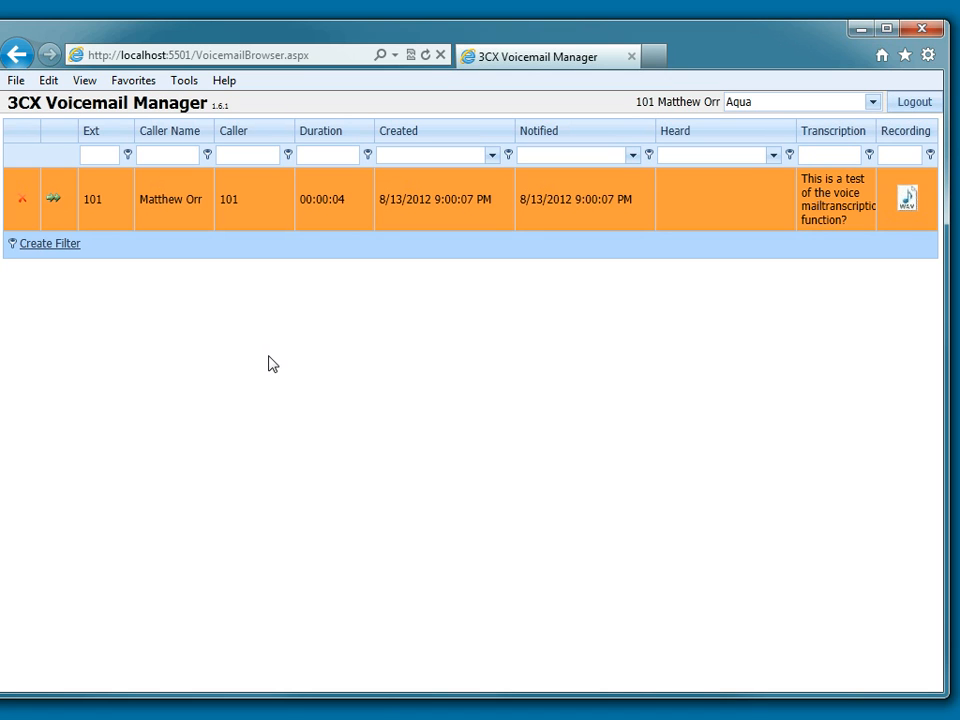
- Filter the voicemail list to caller names beginning with M
{"action": "left_click", "coordinate": [148, 154]}
{"action": "type", "text": "M"}
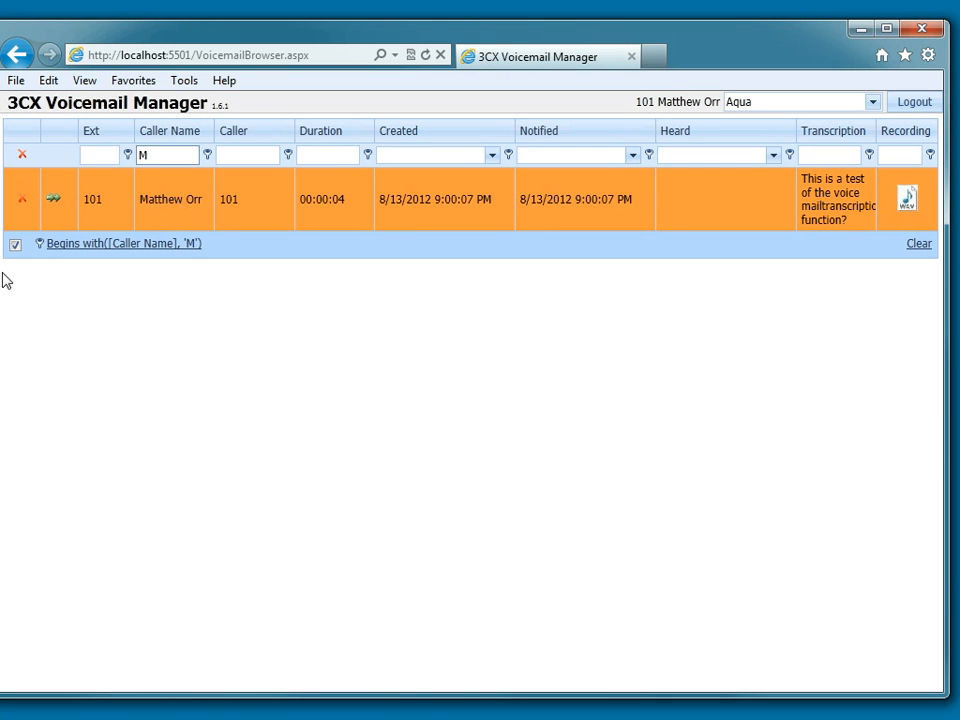
- Open the active filter in the Filter Builder and change its condition to Created Is between
{"action": "left_click", "coordinate": [82, 248]}
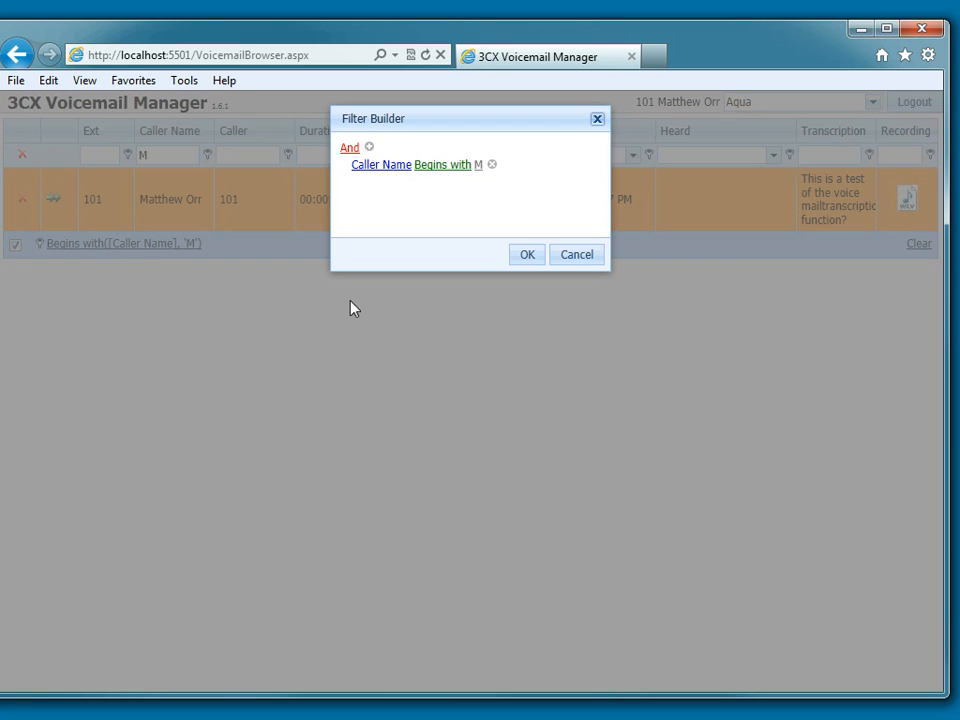
{"action": "left_click", "coordinate": [372, 166]}
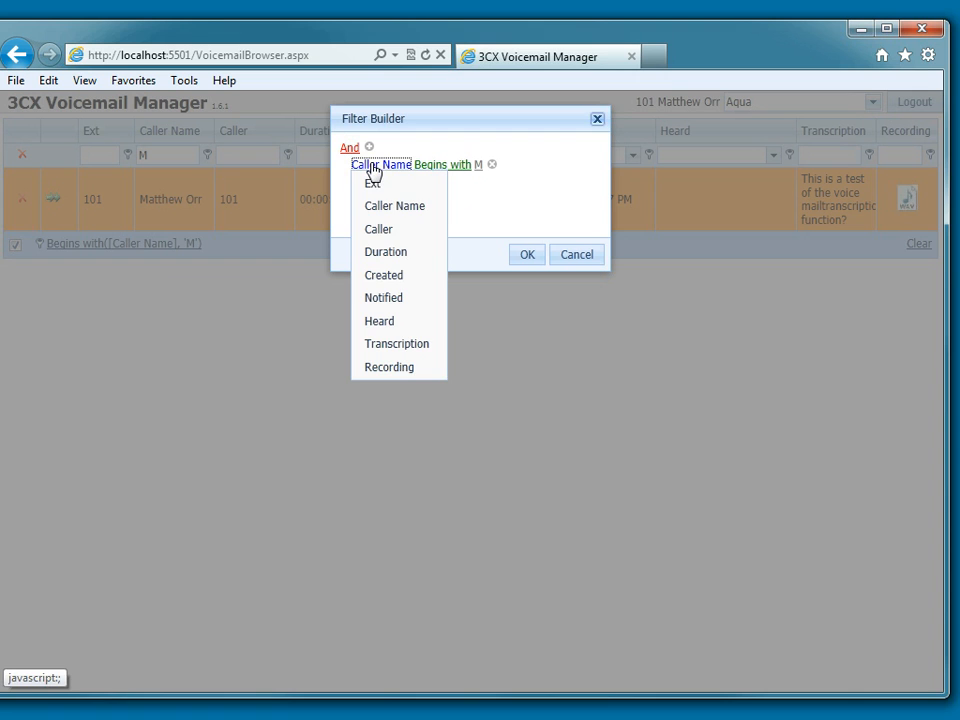
{"action": "left_click", "coordinate": [378, 276]}
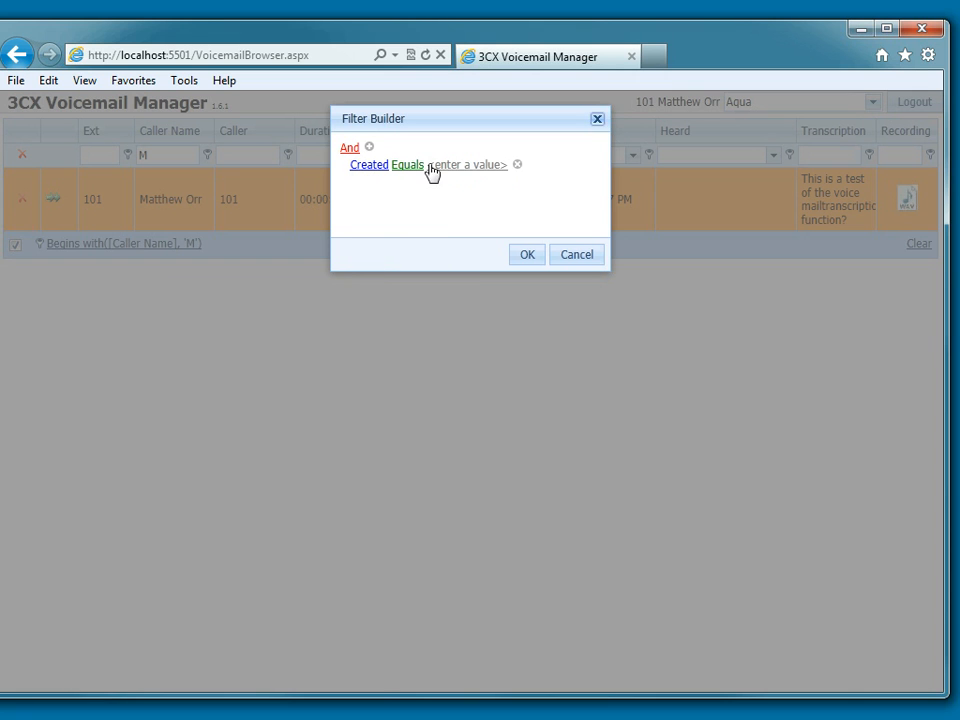
{"action": "left_click", "coordinate": [412, 167]}
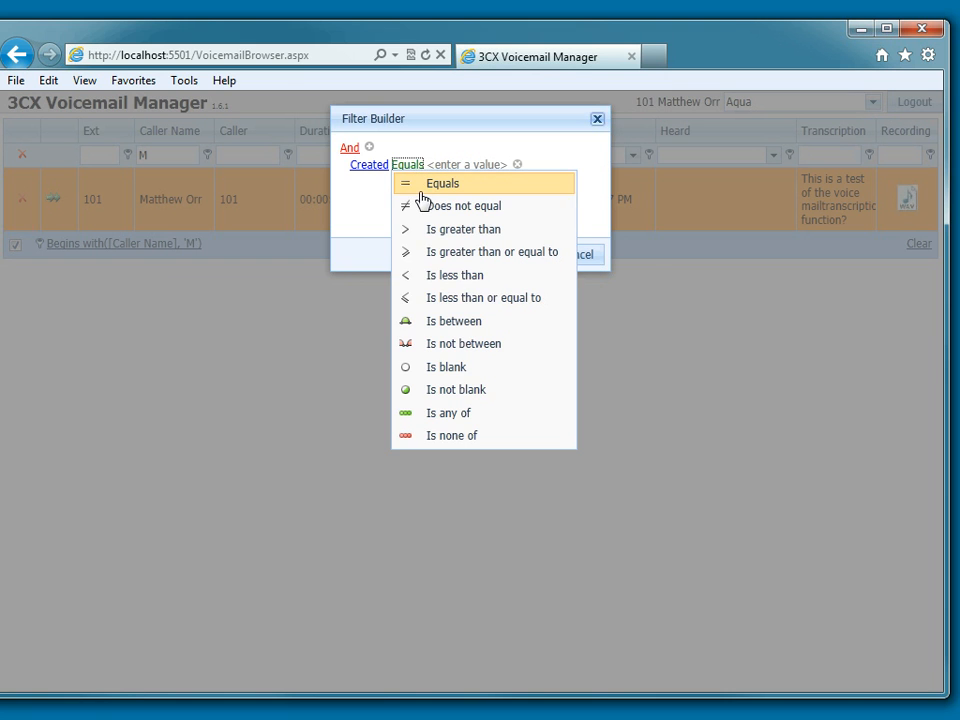
{"action": "left_click", "coordinate": [441, 322]}
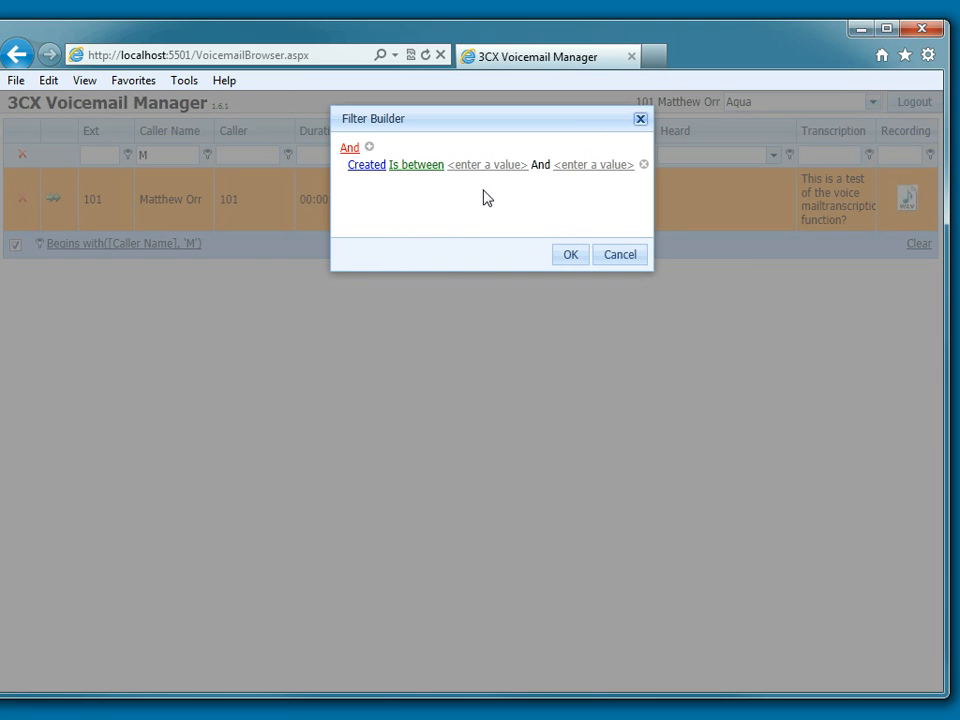
- Add a second filter condition that uses the Caller field with the Equals operator
{"action": "left_click", "coordinate": [369, 148]}
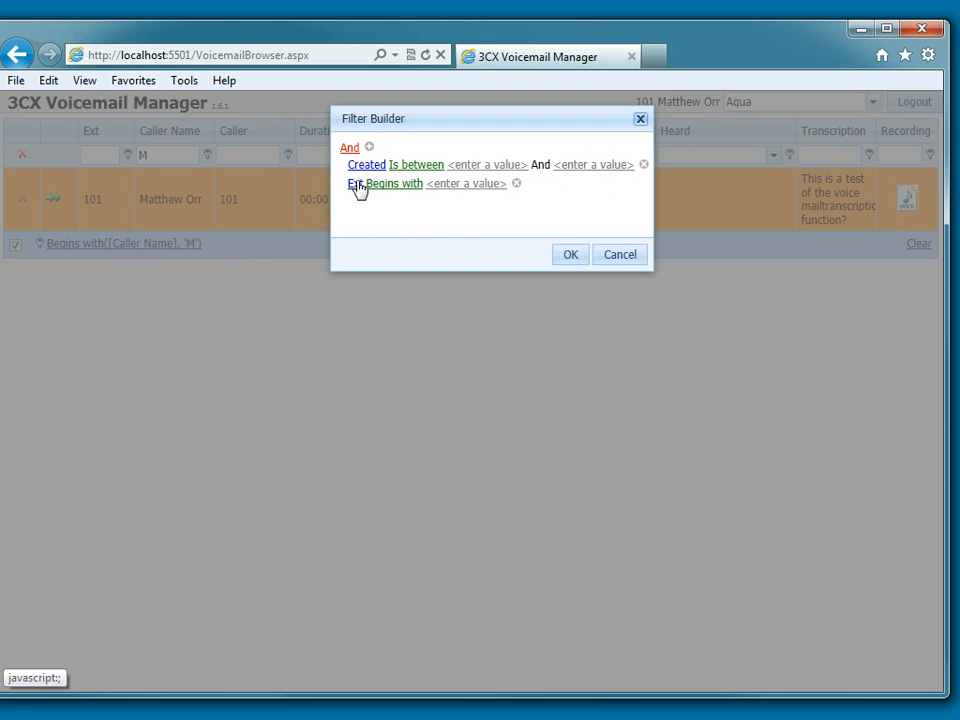
{"action": "left_click", "coordinate": [356, 185]}
{"action": "left_click", "coordinate": [372, 247]}
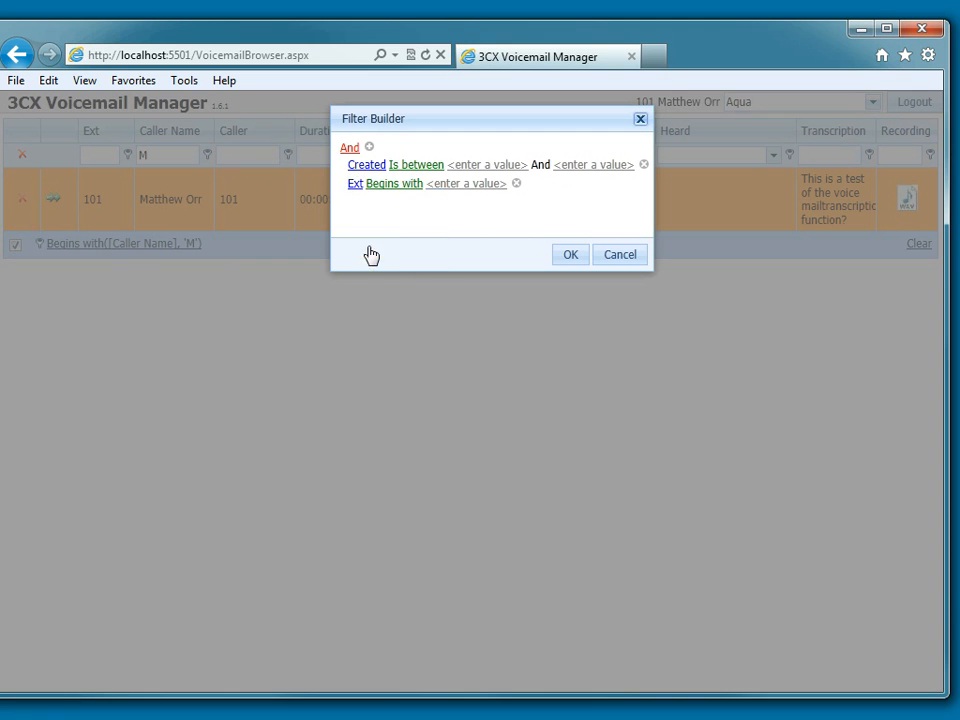
{"action": "left_click", "coordinate": [396, 192]}
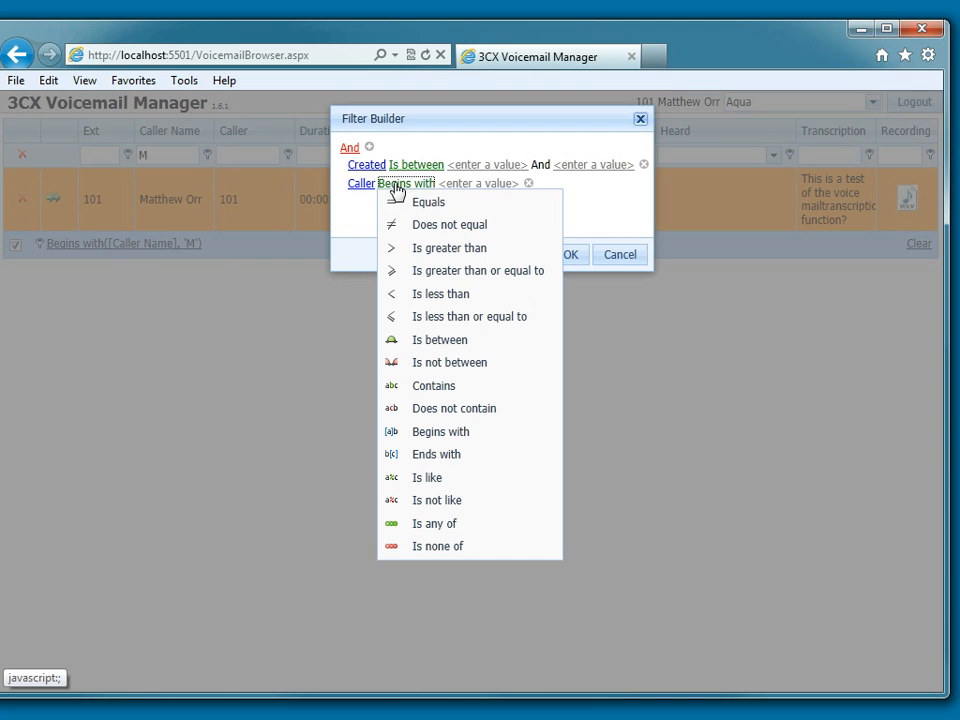
{"action": "left_click", "coordinate": [424, 204]}
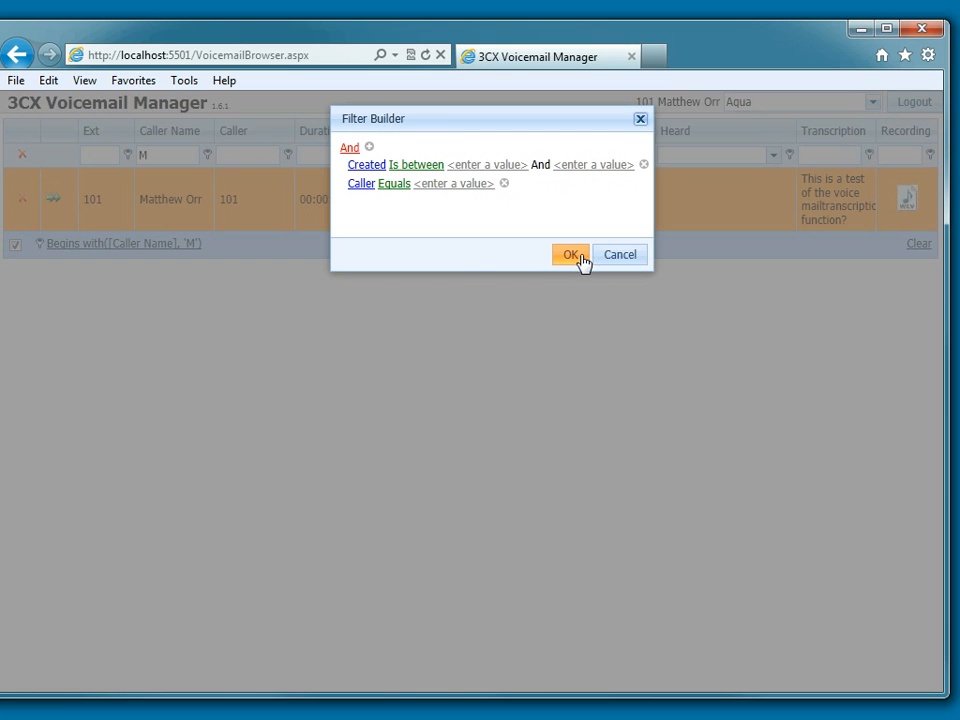
- Cancel the Filter Builder changes and clear the caller name filter from the voicemail list
{"action": "left_click", "coordinate": [628, 259]}
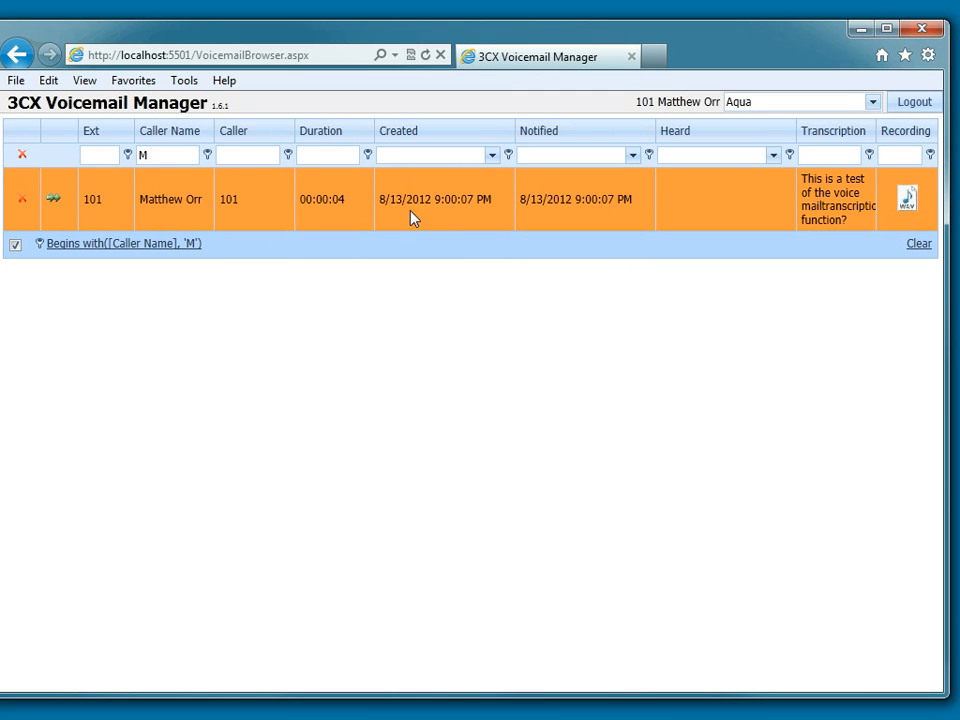
{"action": "left_click", "coordinate": [22, 157]}
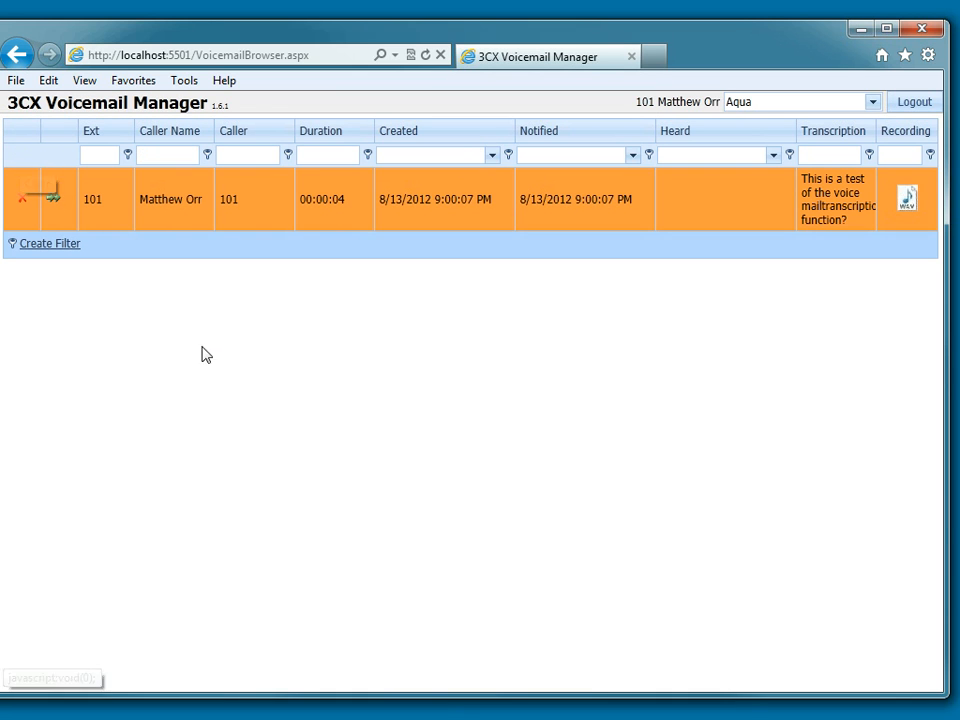